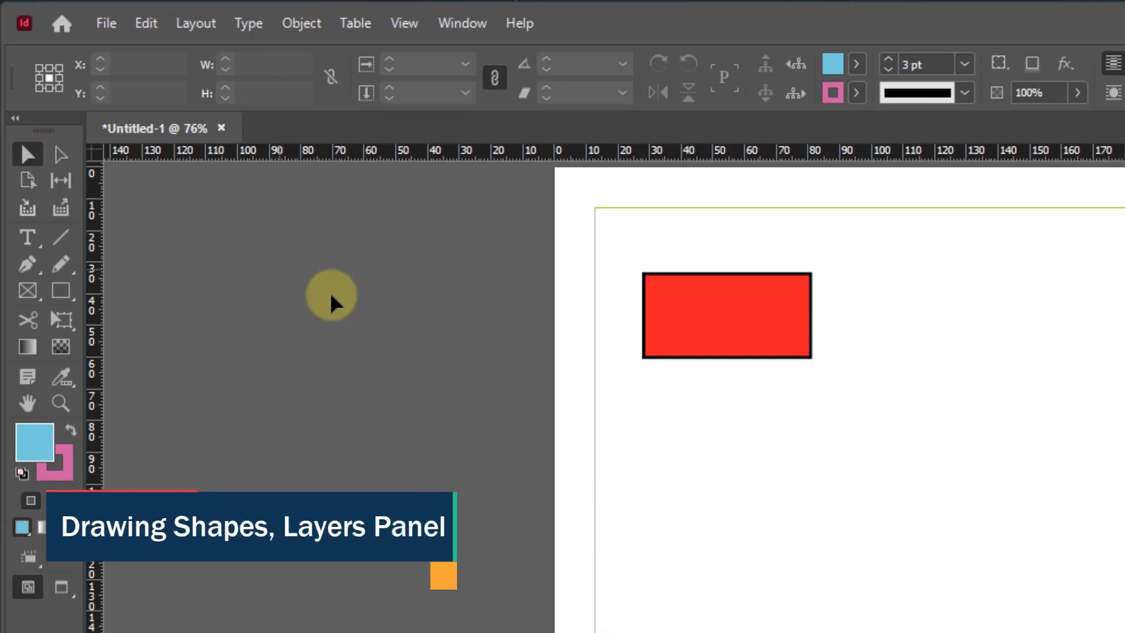
- Reposition the red rectangle on the page, enlarged to about 67 × 34 mm and rotated 31°
left_click_drag(726, 318, 776, 336)
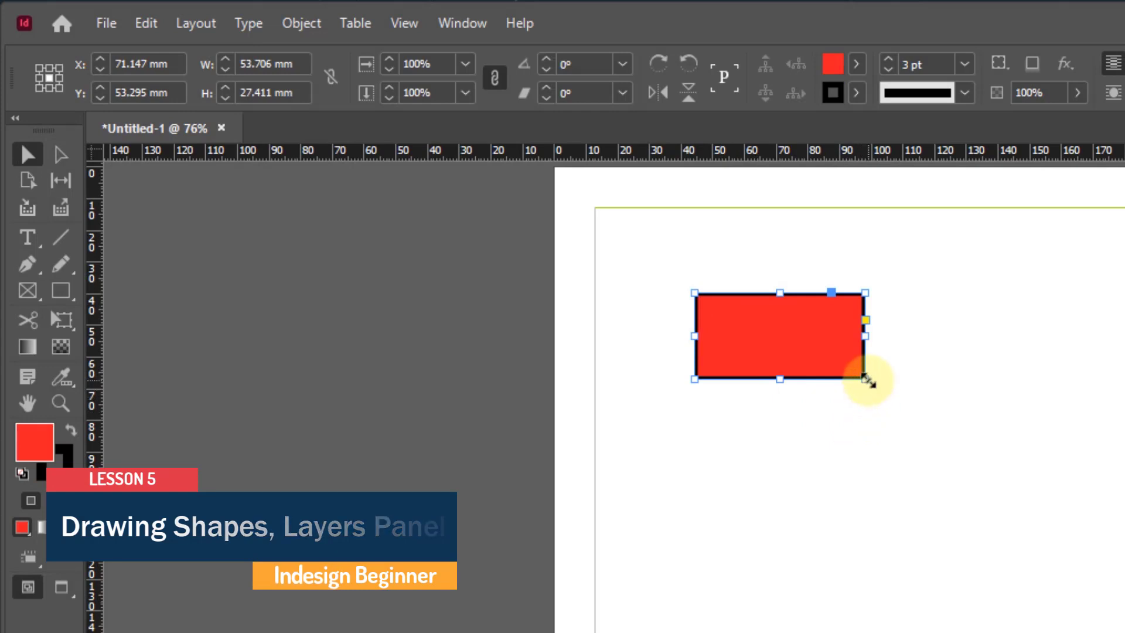
left_click_drag(866, 380, 927, 338)
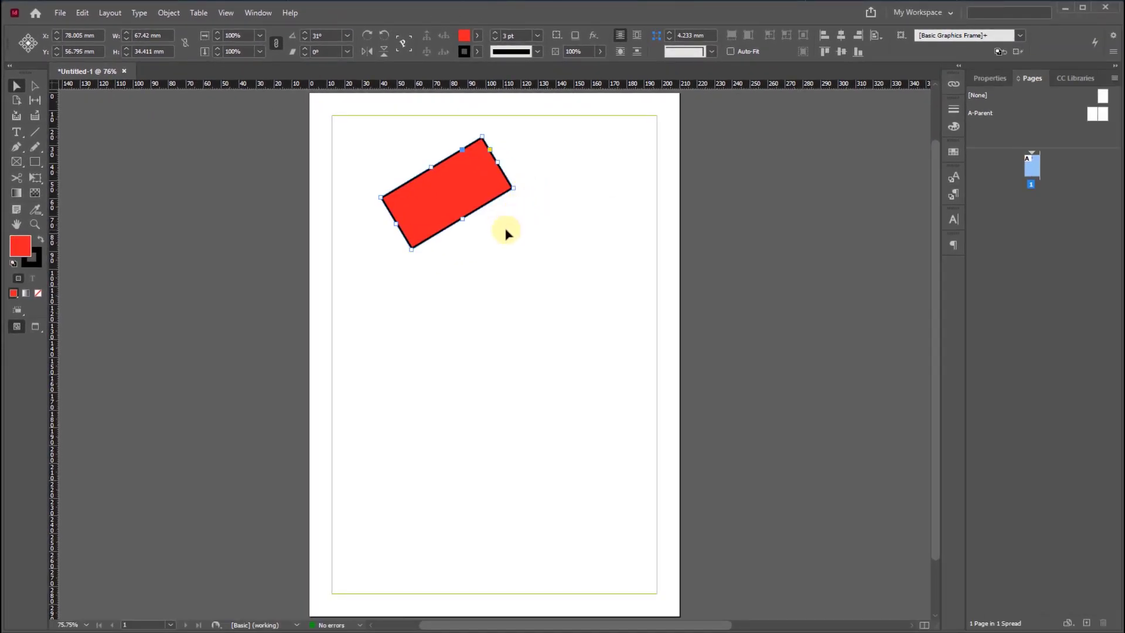
left_click(506, 233)
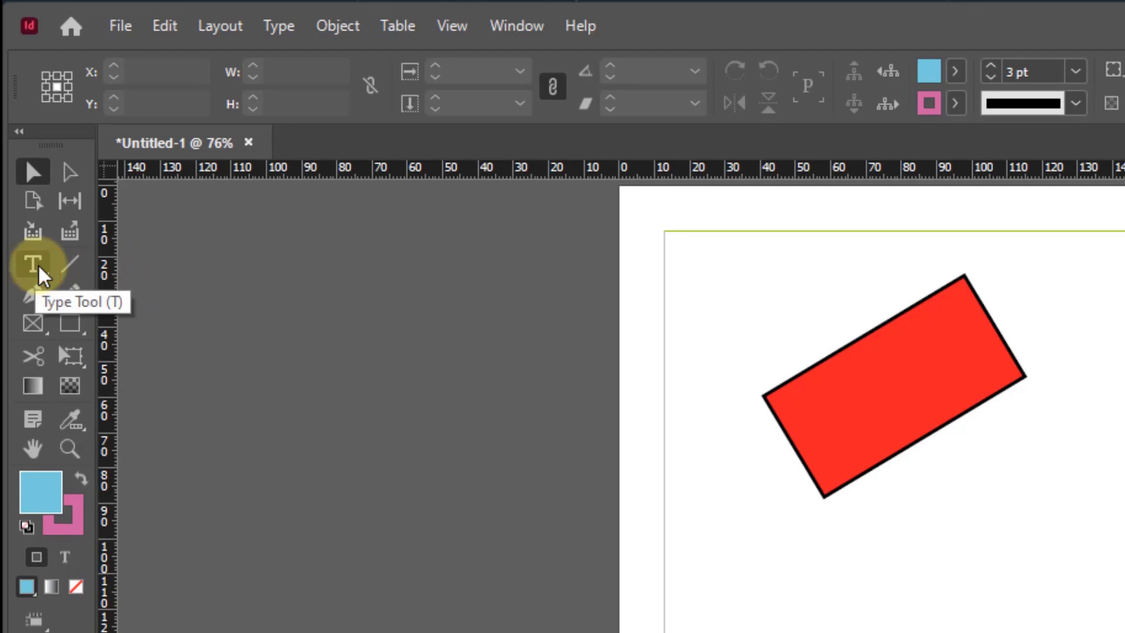
- Add a text frame below the red rectangle containing "This is a test."
key("t")
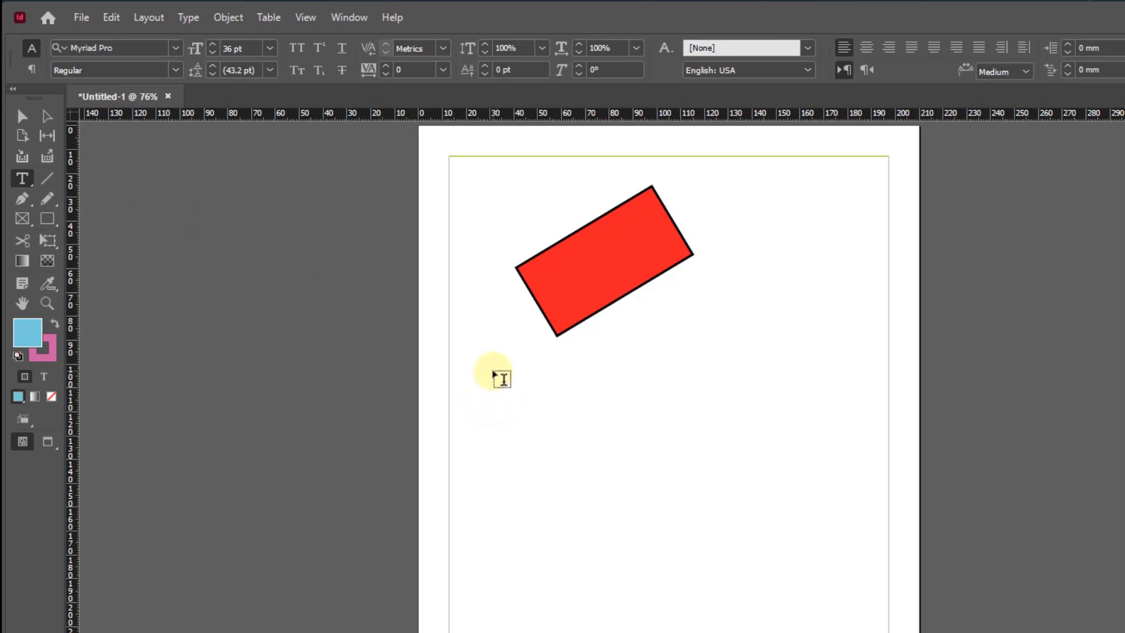
left_click_drag(493, 370, 719, 447)
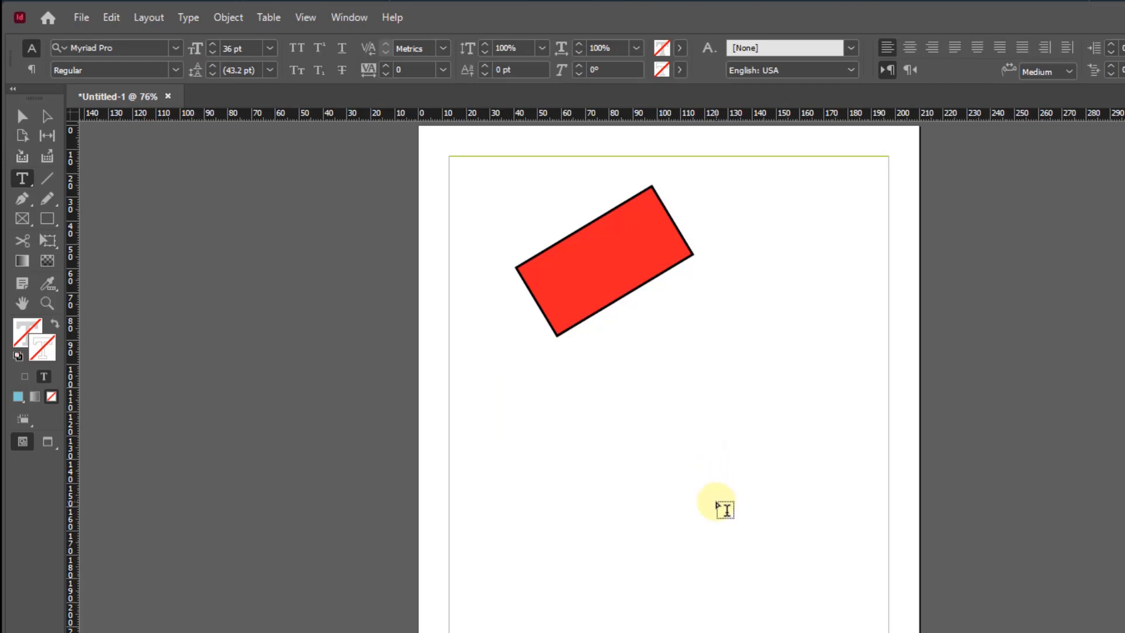
type("This")
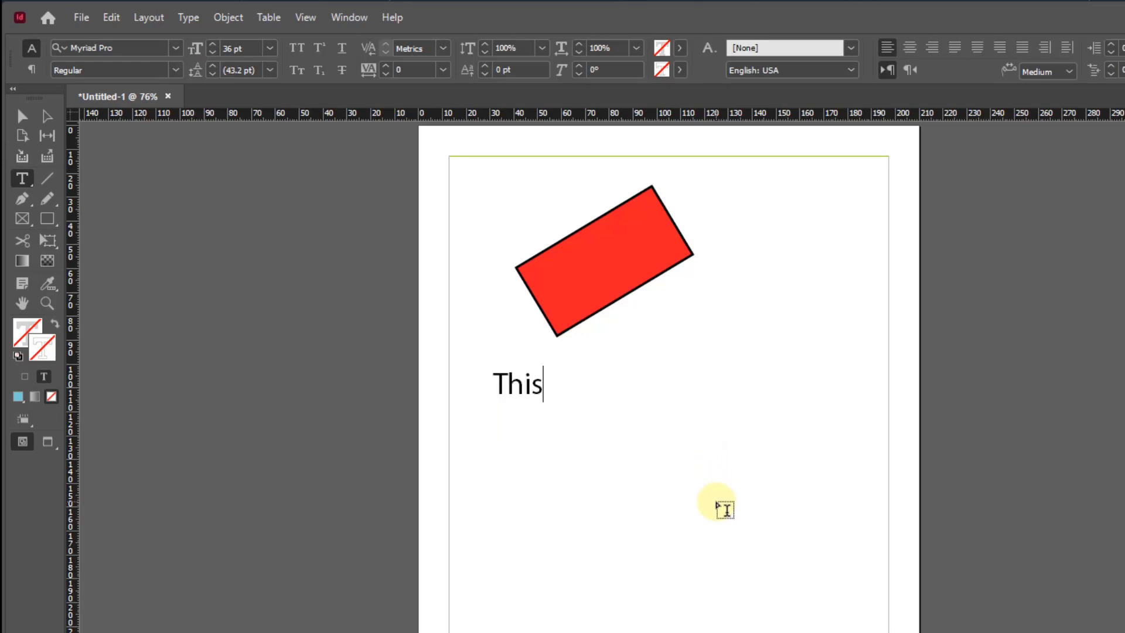
type(" ia")
key("BackSpace")
type("s a test")
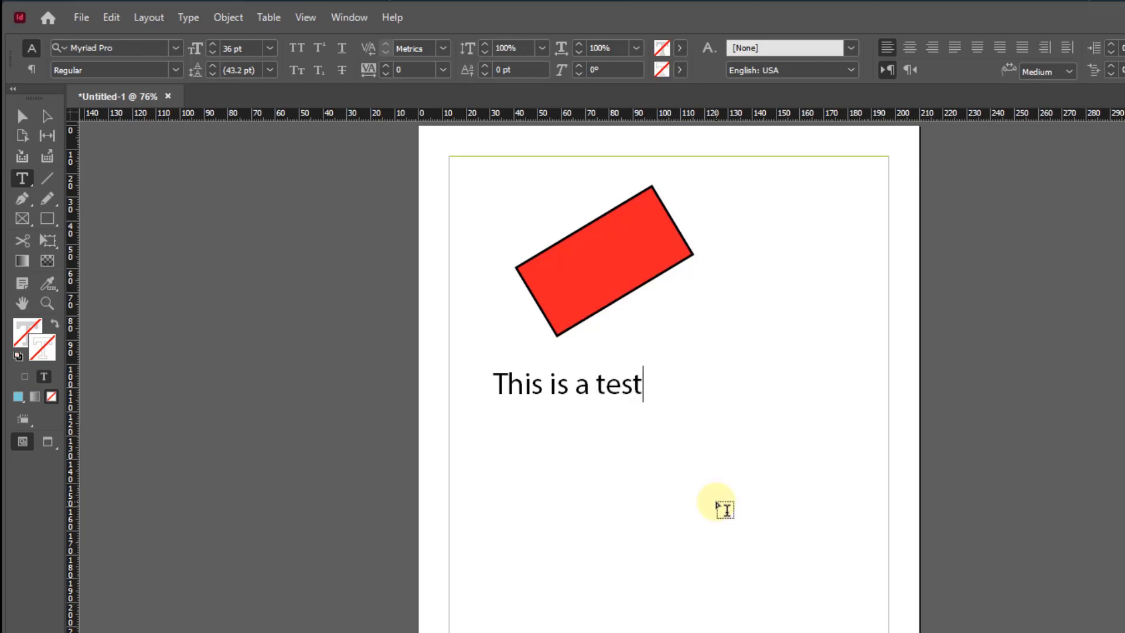
type(".")
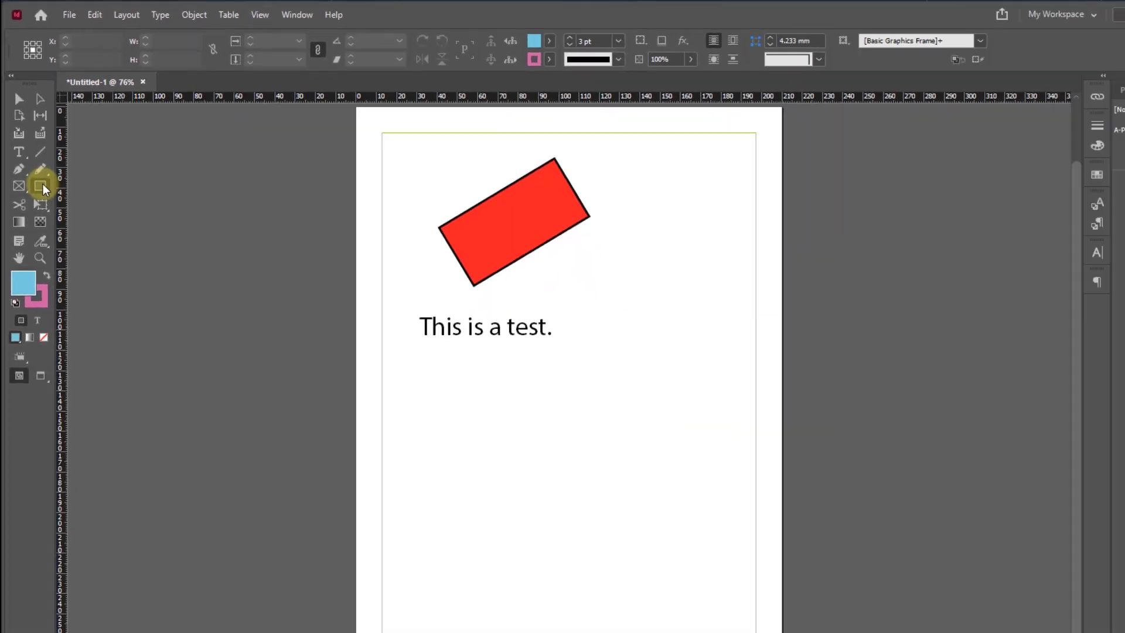
- Draw a rectangle about 67 × 22.5 mm below the text and a 26.5 mm square beside it
left_click(72, 332)
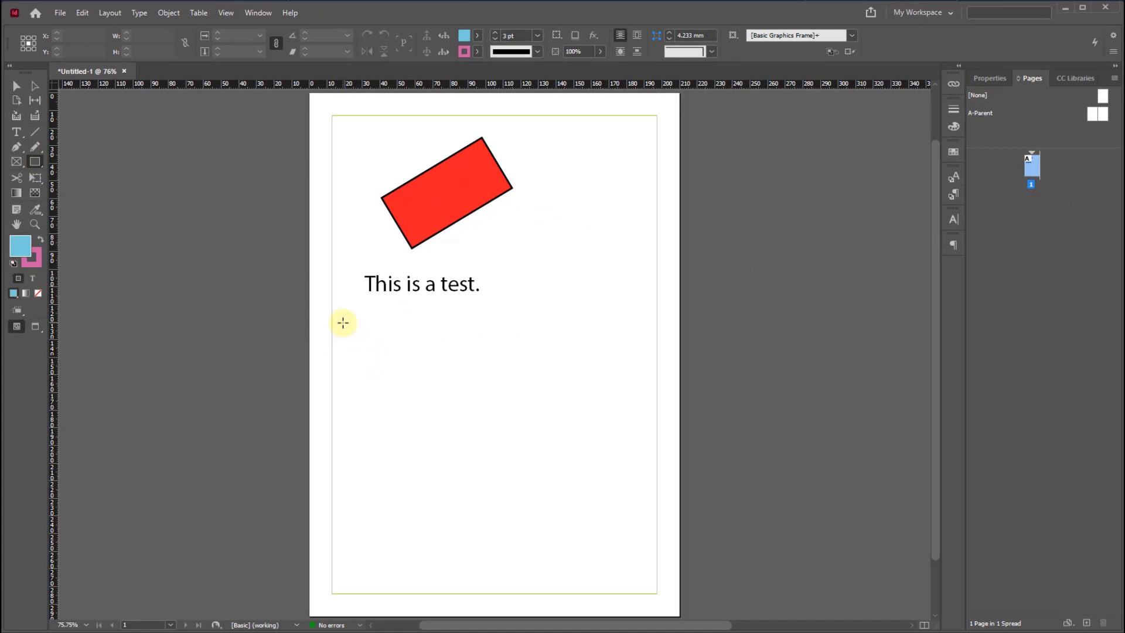
left_click_drag(343, 323, 461, 363)
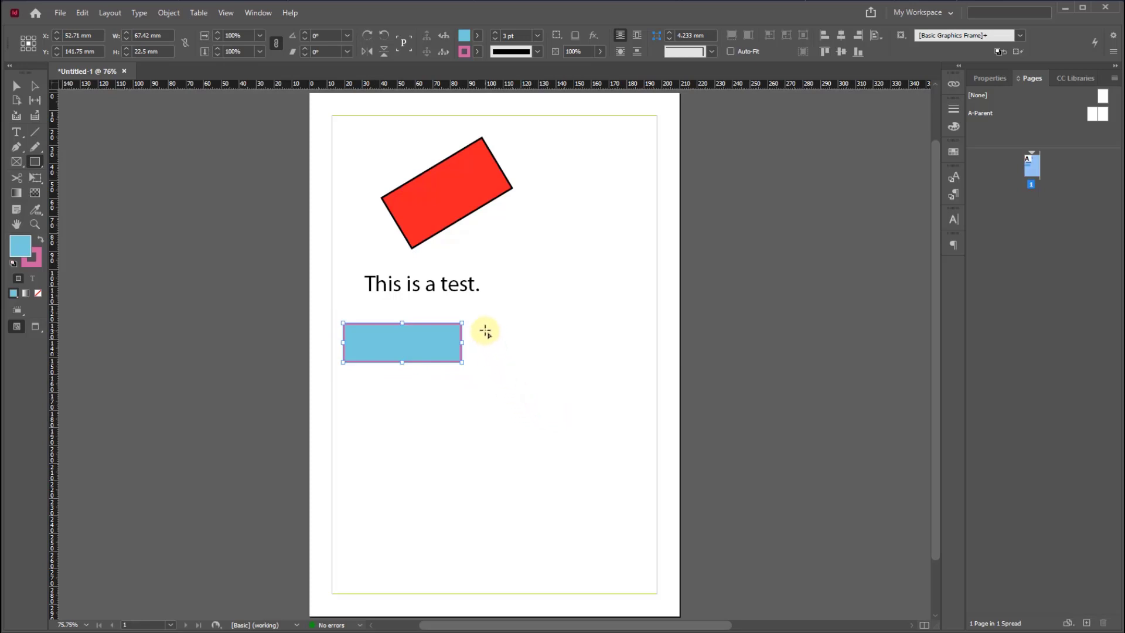
left_click_drag(485, 332, 531, 384)
key("v")
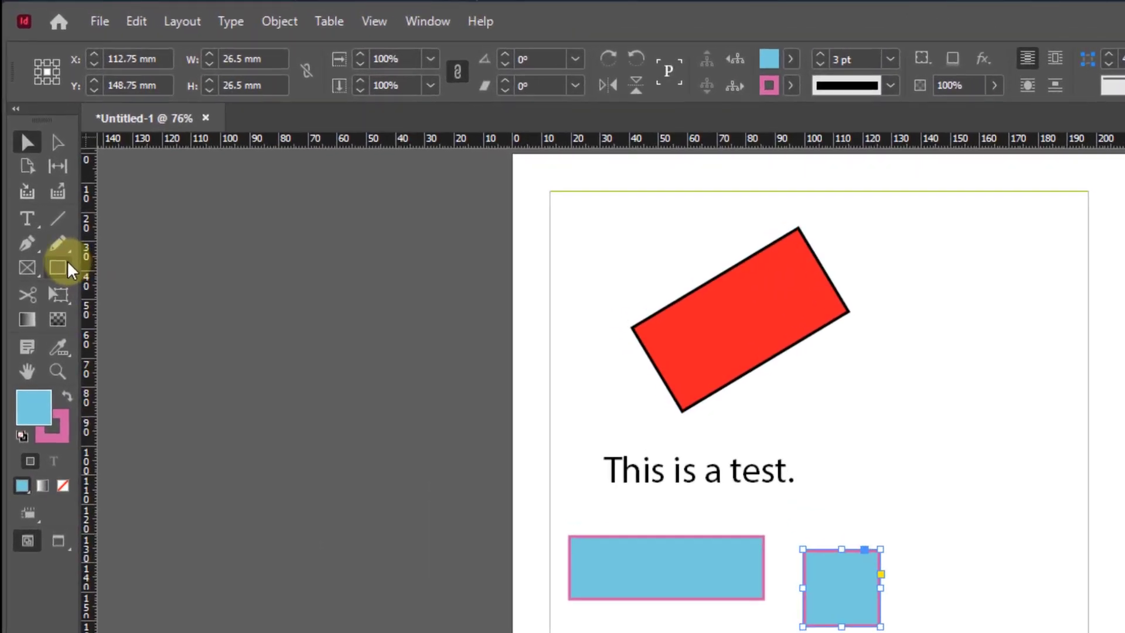
- Examine the variants of the shape and frame tools and the switching of focus between fill and stroke
left_click(69, 269)
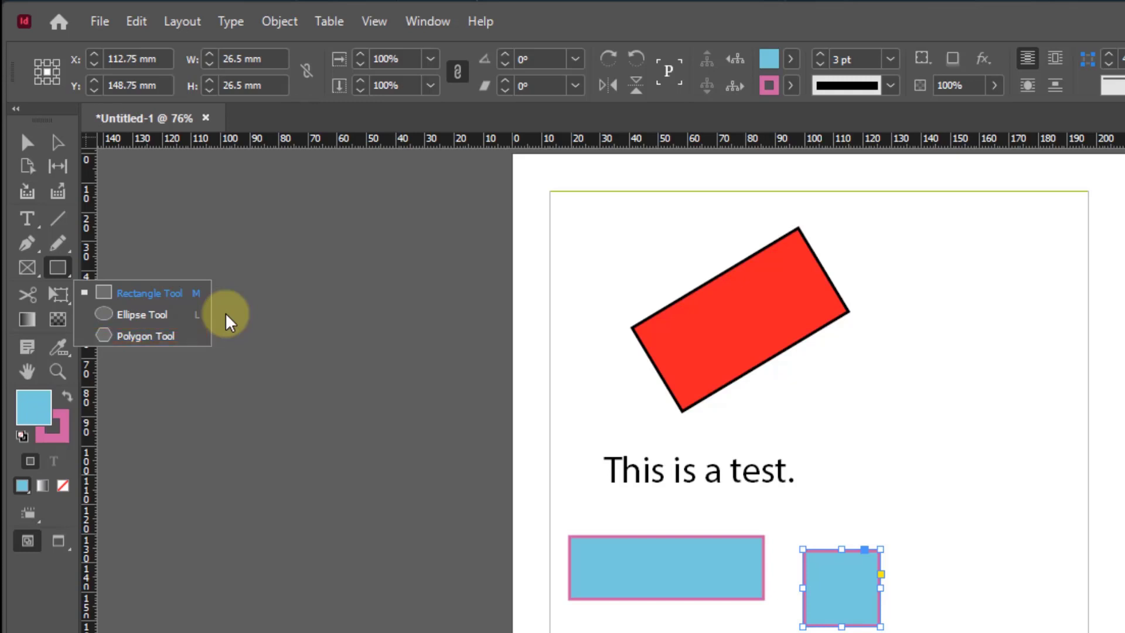
left_click(31, 264)
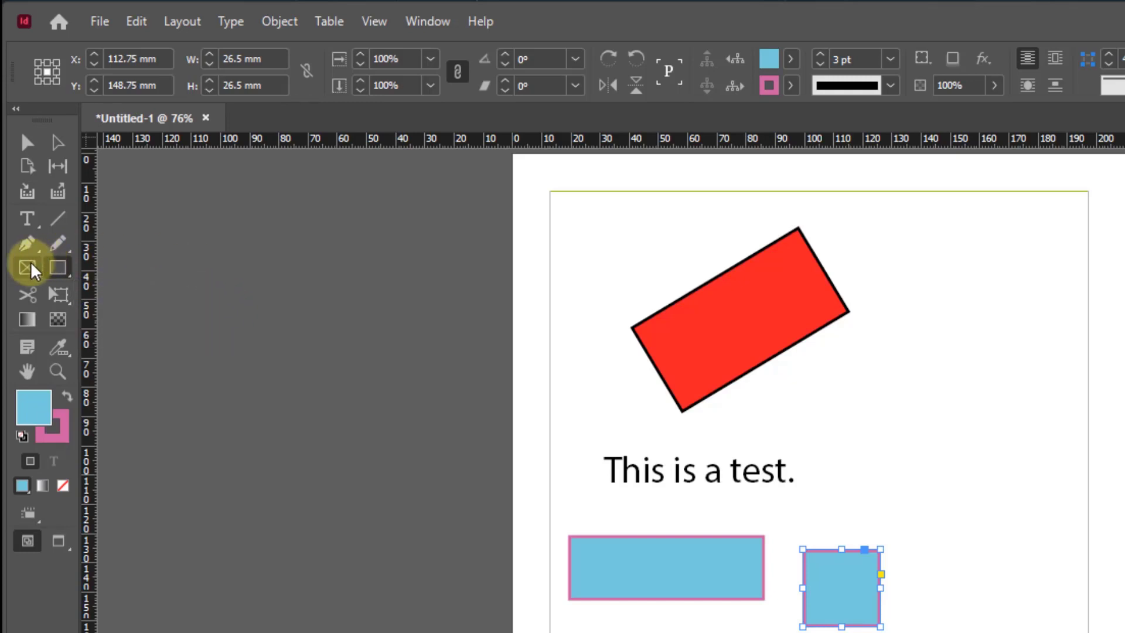
left_click(31, 268)
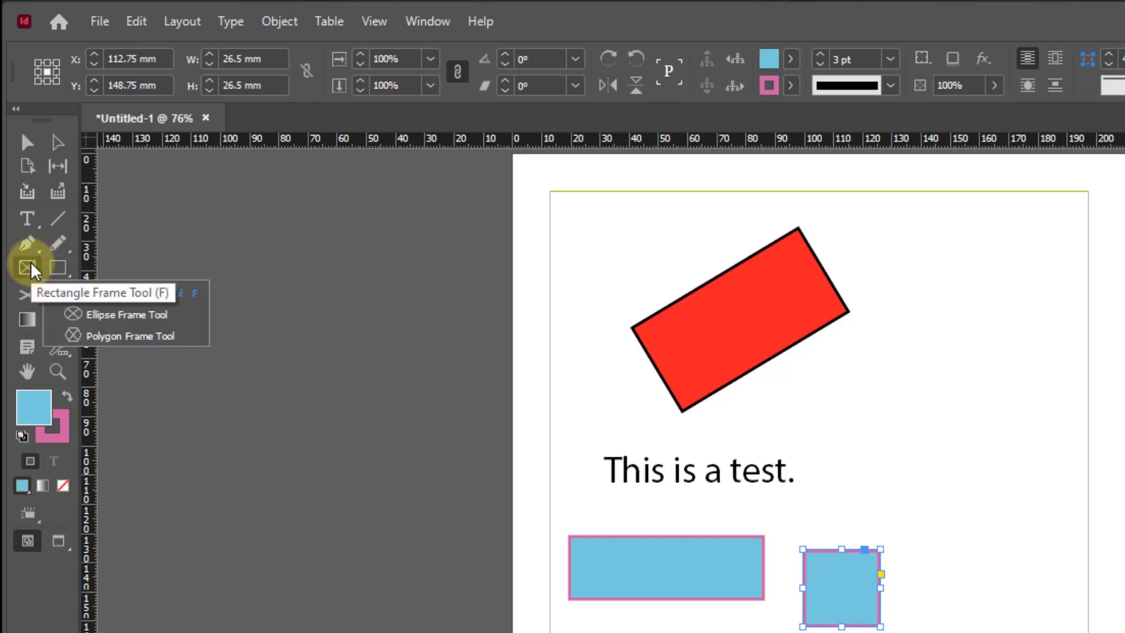
left_click(160, 248)
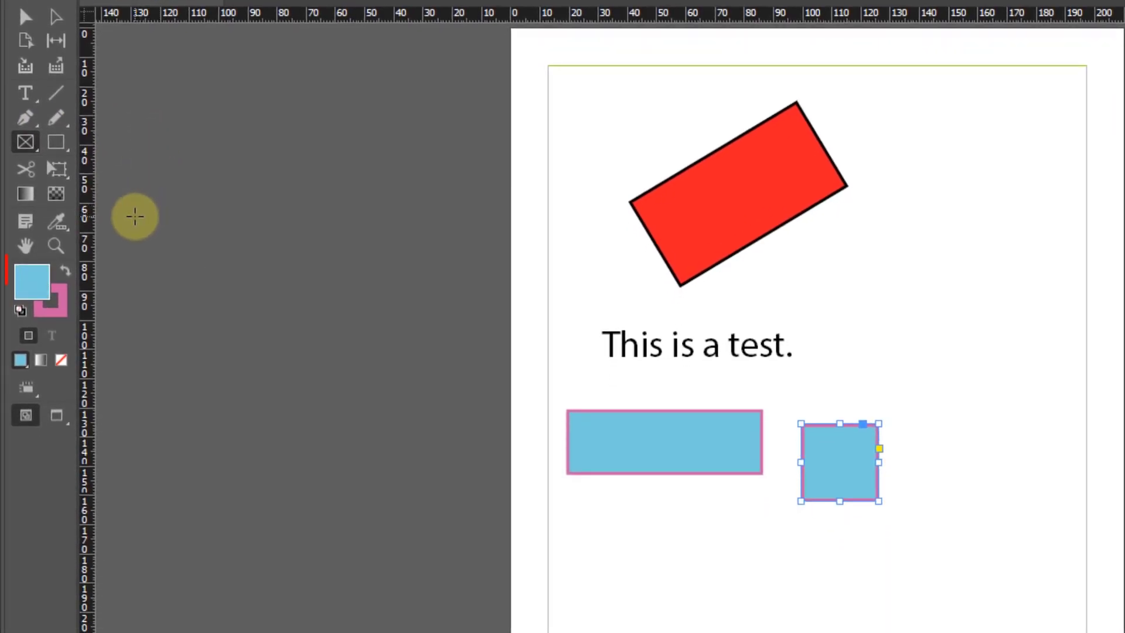
key("v")
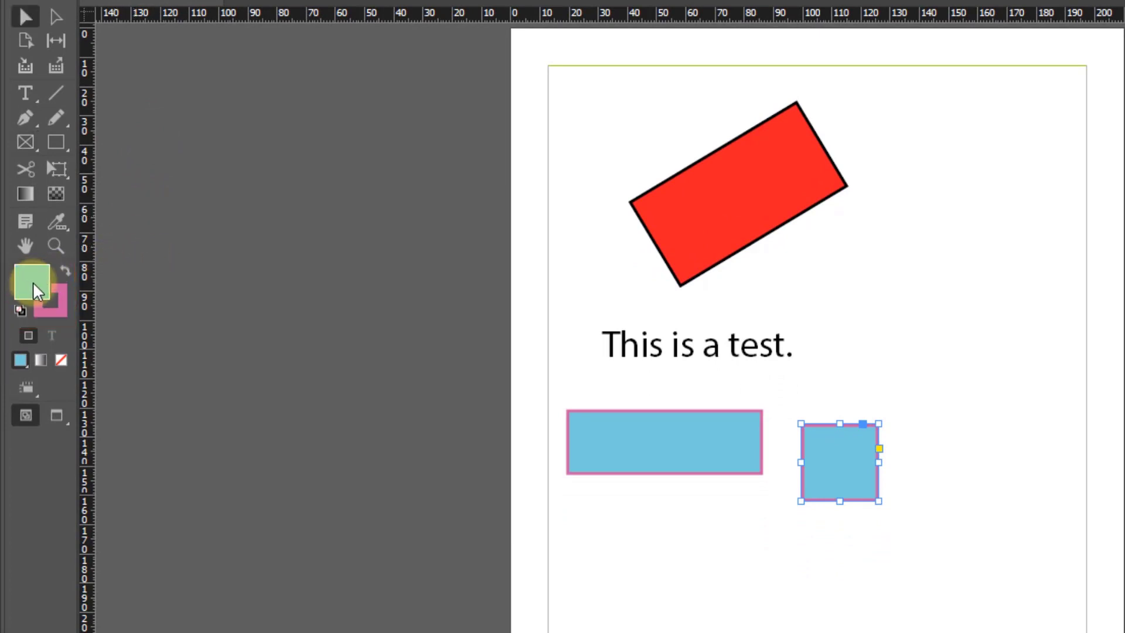
left_click(61, 315)
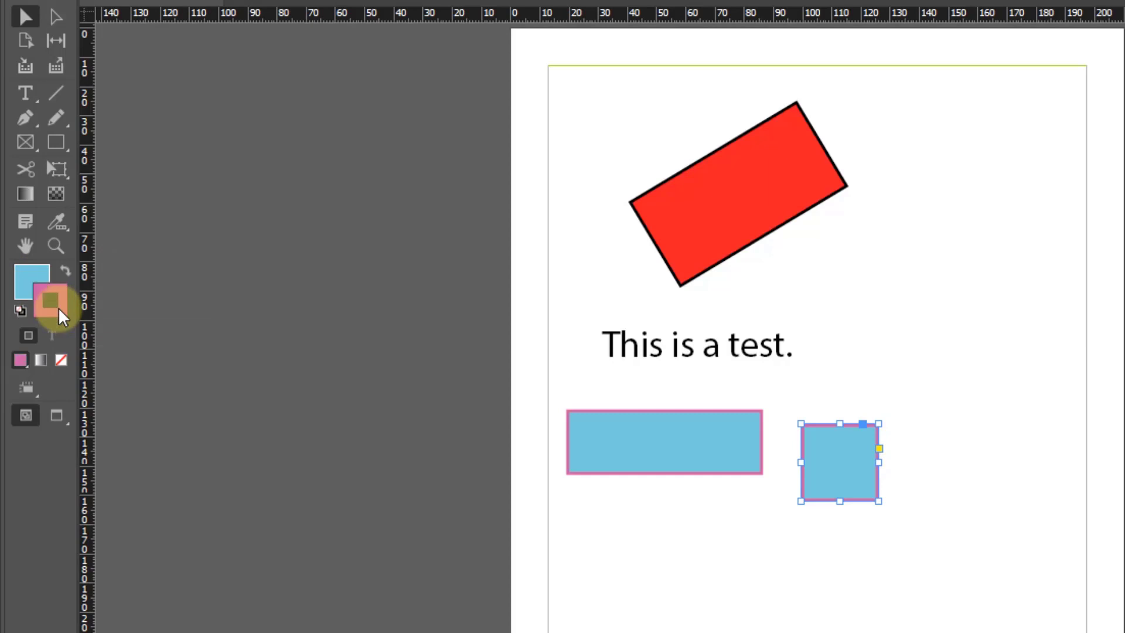
left_click(26, 271)
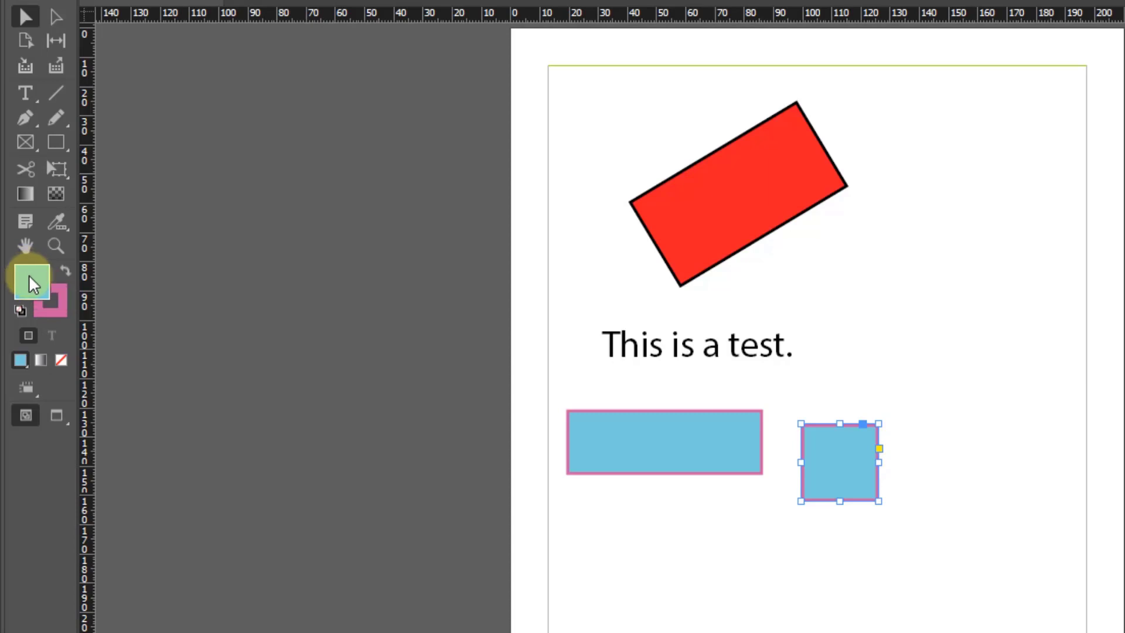
left_click(63, 312)
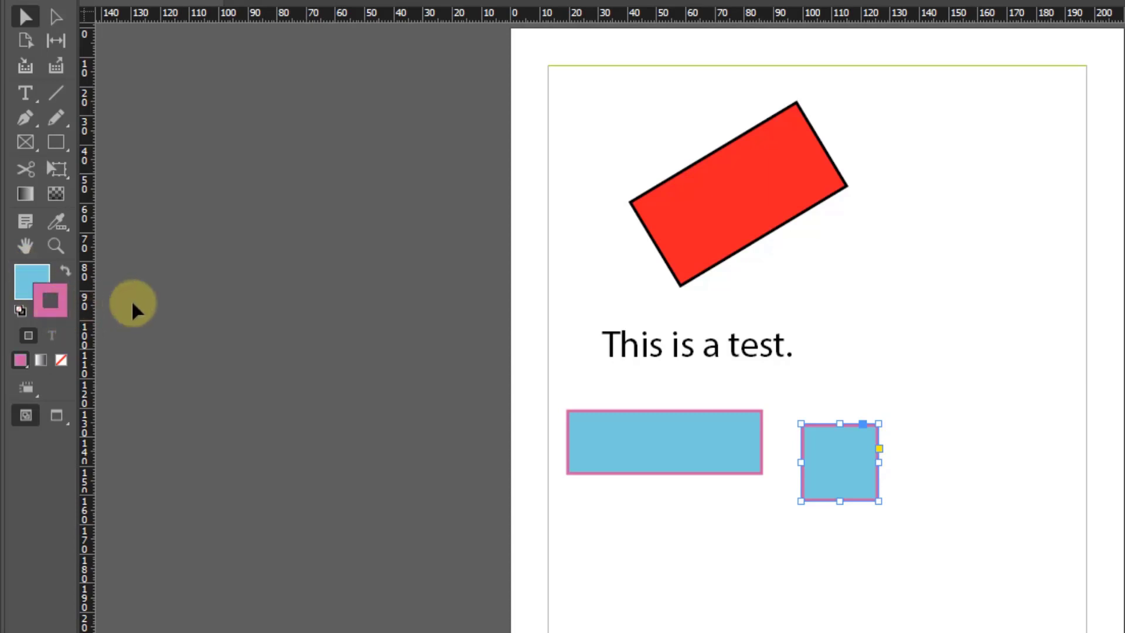
- With no object selected, set the default fill colour to orange-red e75948
left_click(155, 310)
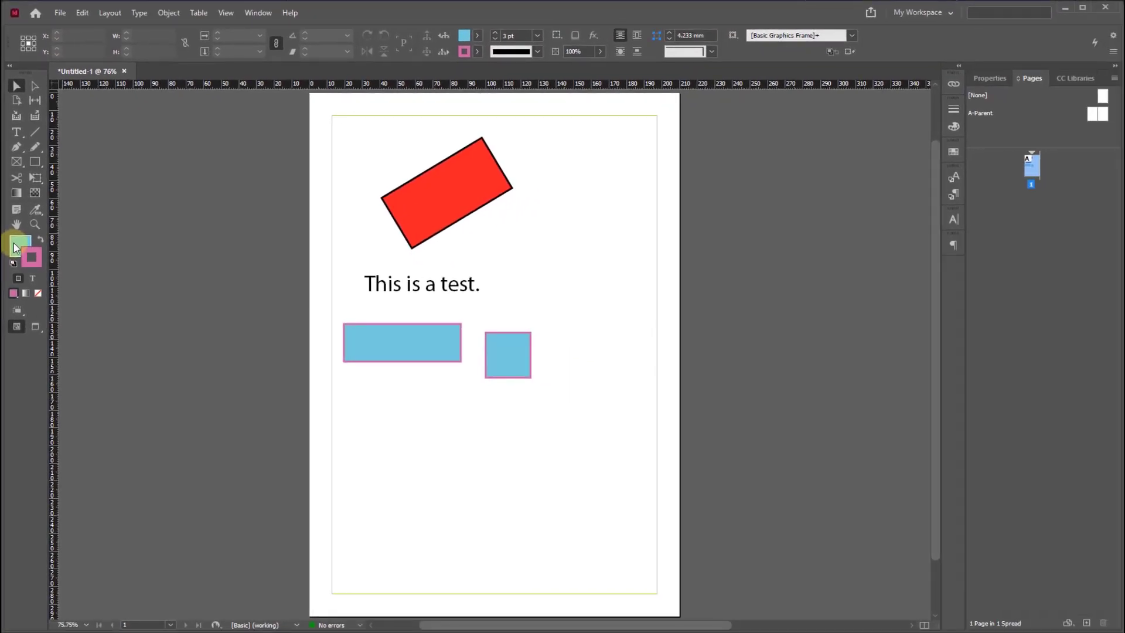
double_click(16, 246)
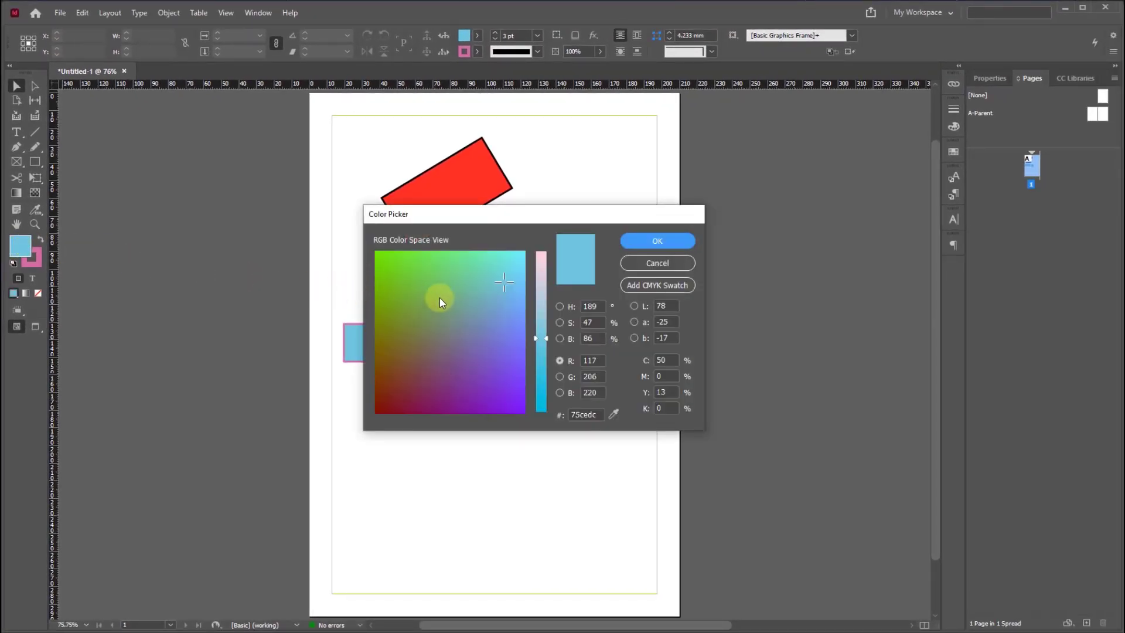
left_click_drag(443, 295, 416, 355)
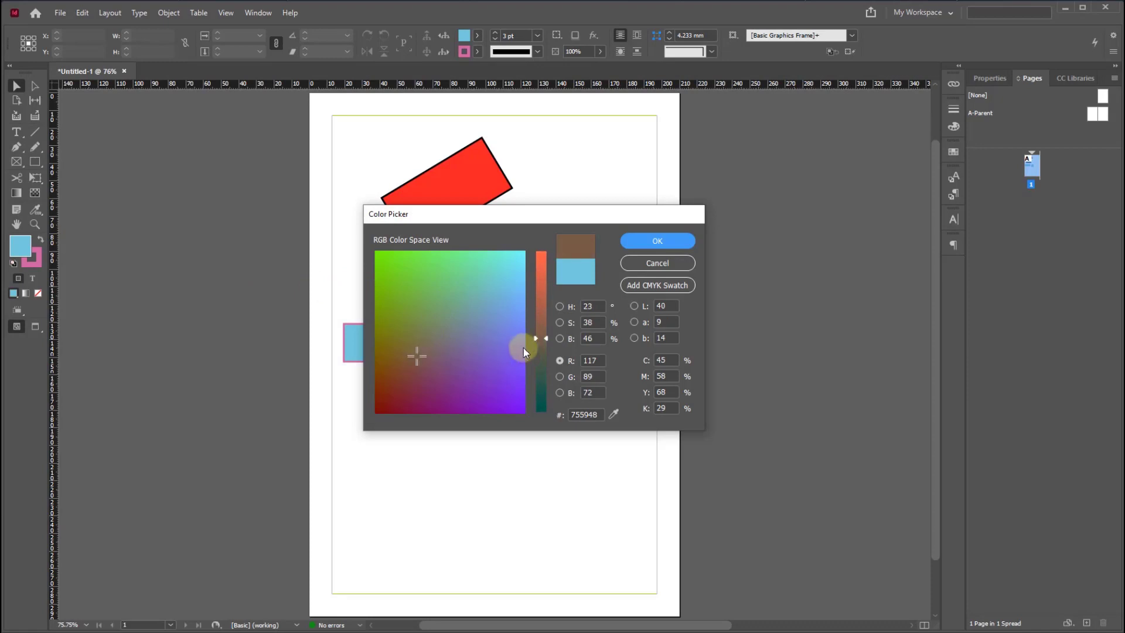
left_click_drag(536, 337, 534, 266)
left_click(638, 242)
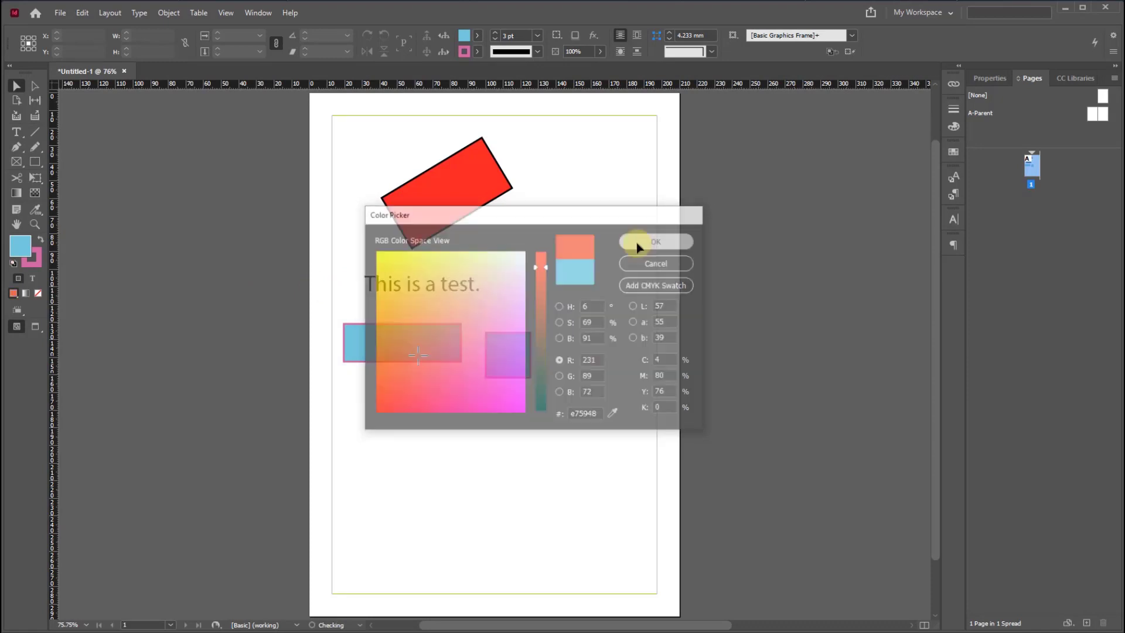
- Set the default stroke colour to dark yellow ccb701
double_click(32, 264)
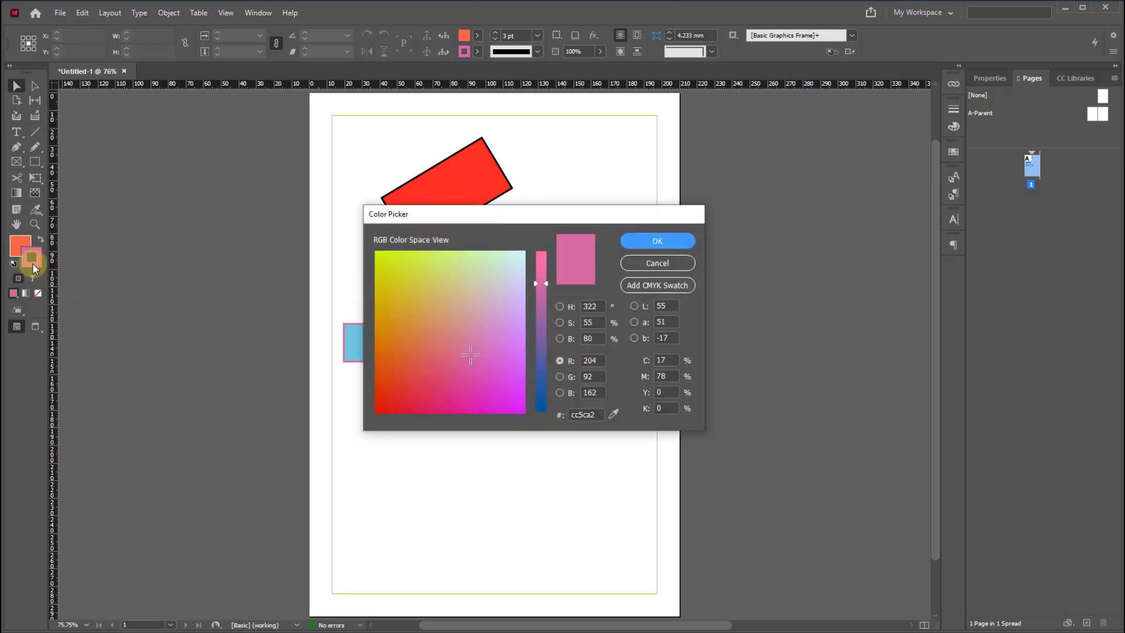
mouse_move(404, 347)
left_mouse_down()
mouse_move(430, 306)
mouse_move(382, 258)
mouse_move(375, 296)
left_mouse_up()
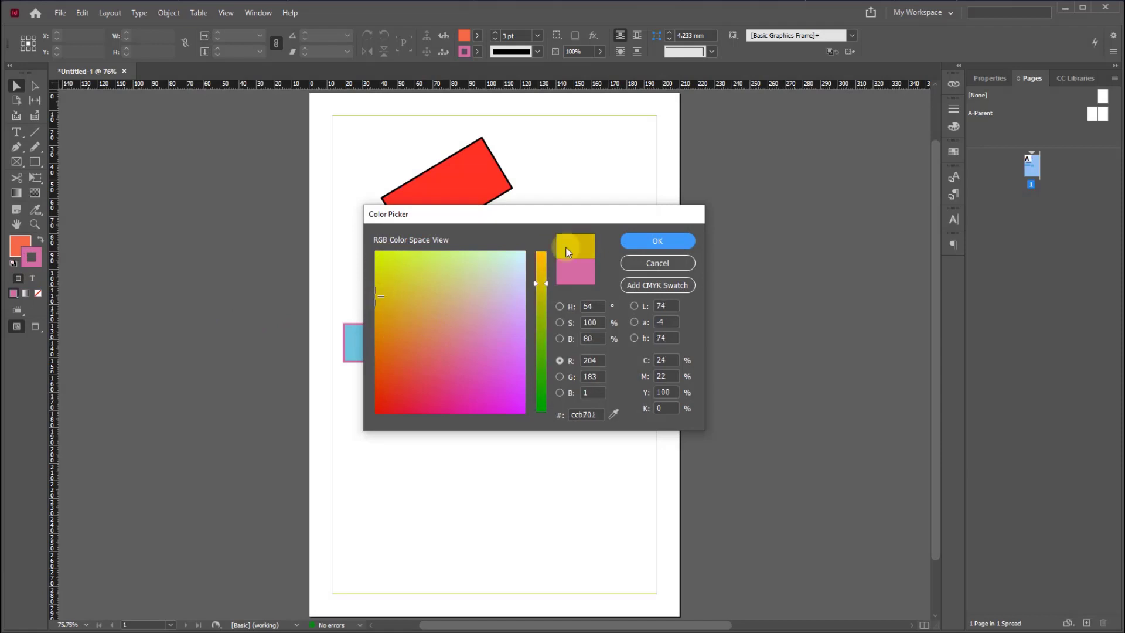
left_click(632, 238)
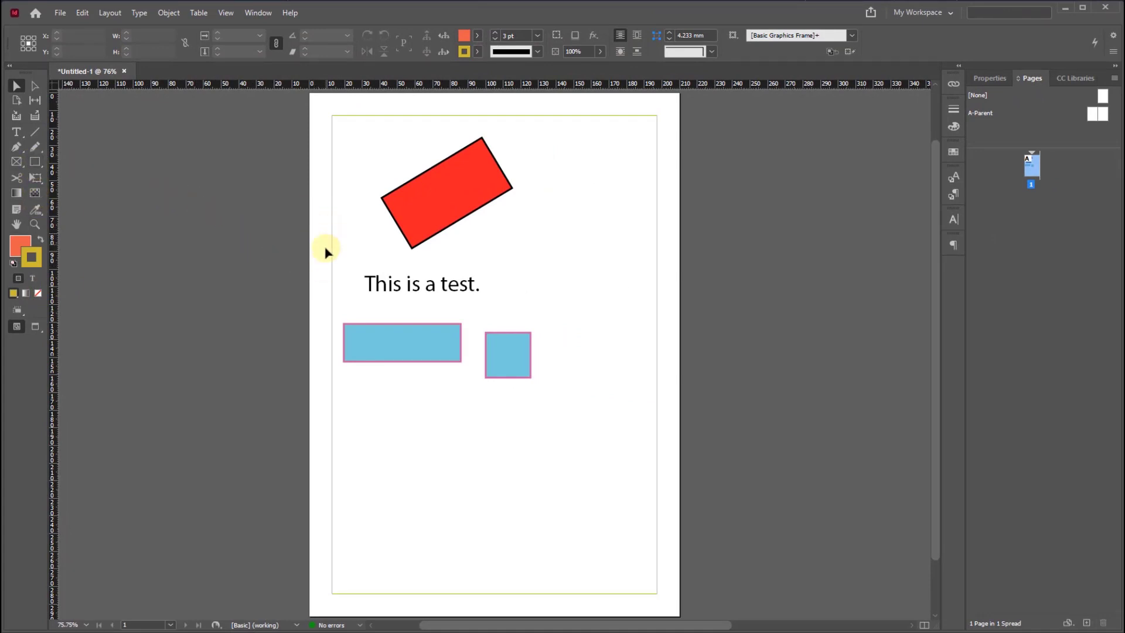
- Delete the text and both blue shapes, and draw a rectangle about 71.5 × 27.5 mm below the red rectangle
left_click_drag(323, 270, 526, 389)
key("Delete")
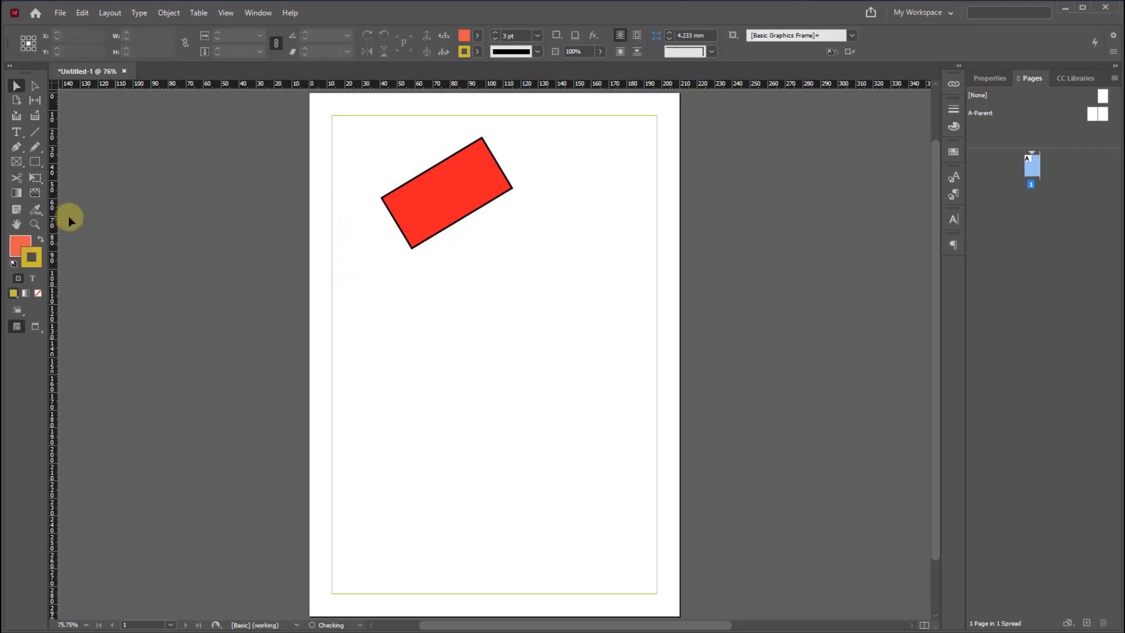
left_click(36, 162)
left_click_drag(346, 289, 473, 337)
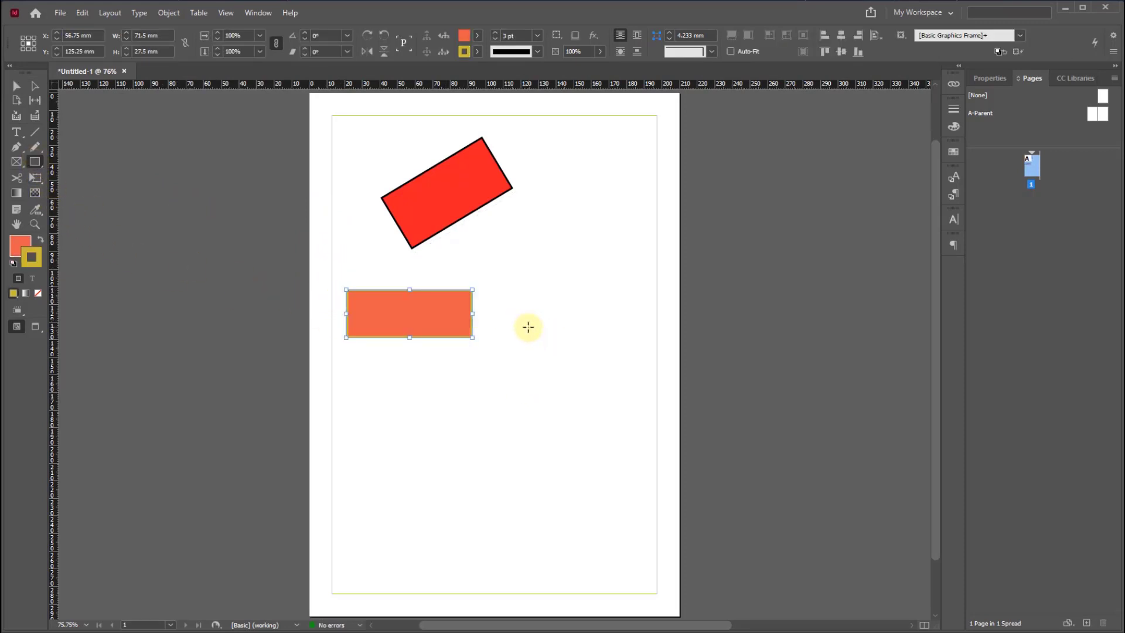
- Draw an ellipse about 62.5 × 27.5 mm below the orange rectangle and a circle about 34 mm across beside it
right_click(40, 164)
left_click(61, 189)
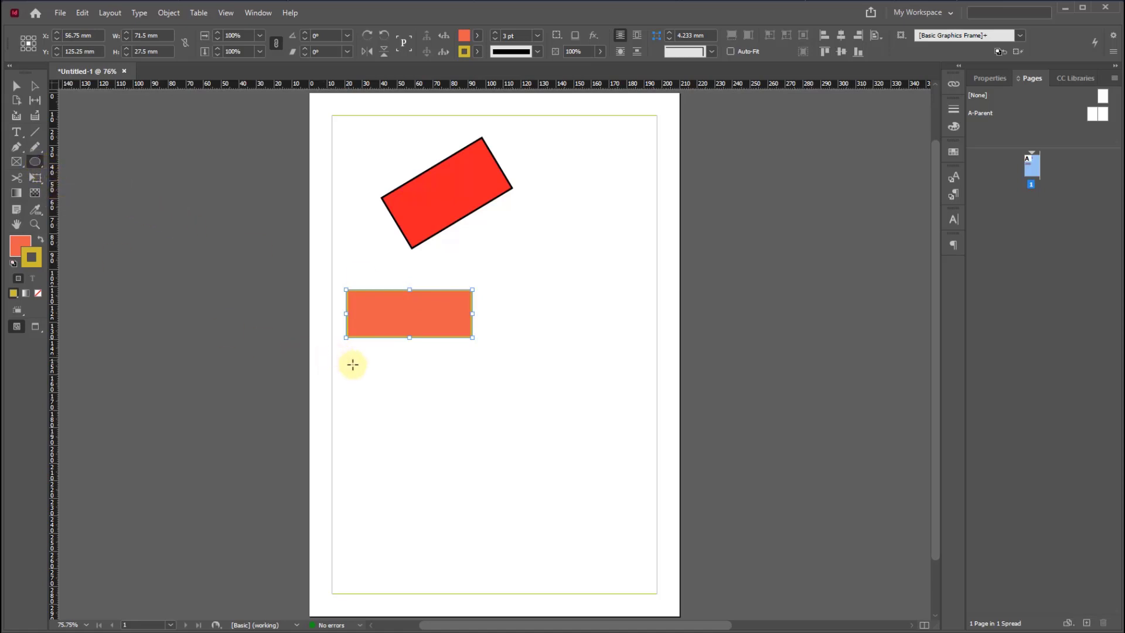
left_click_drag(352, 364, 463, 412)
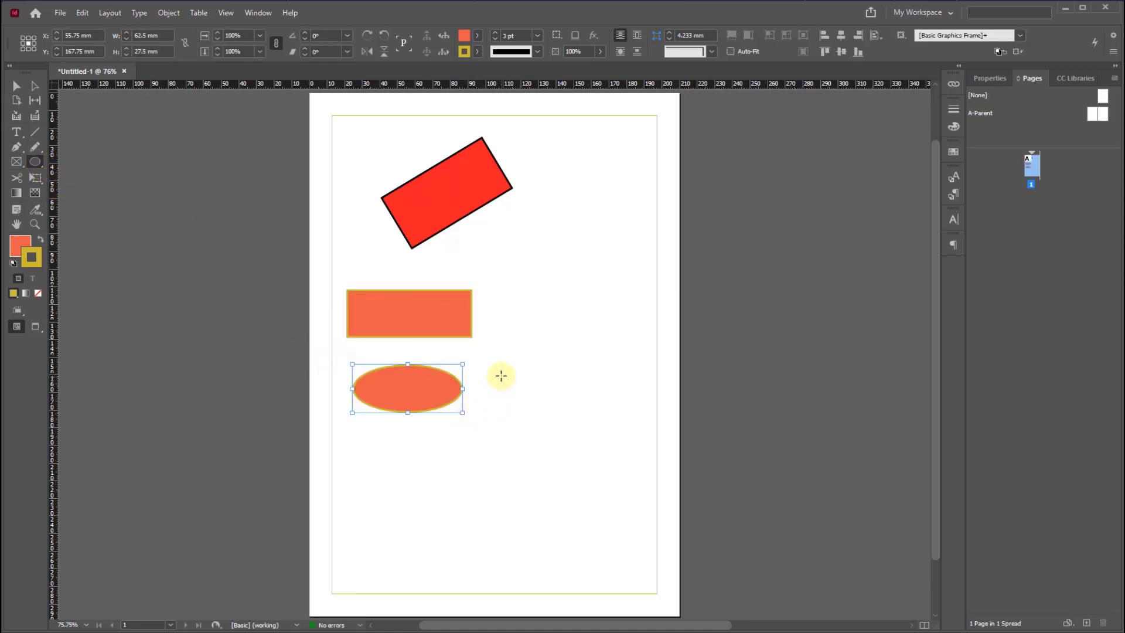
left_click_drag(504, 377, 564, 438)
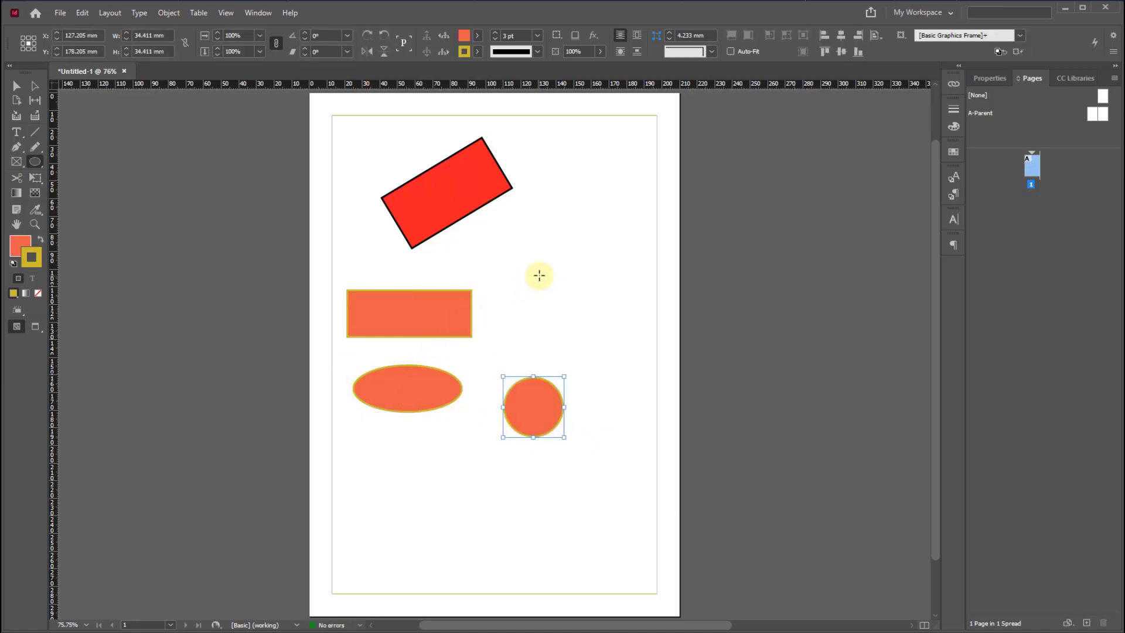
key("v")
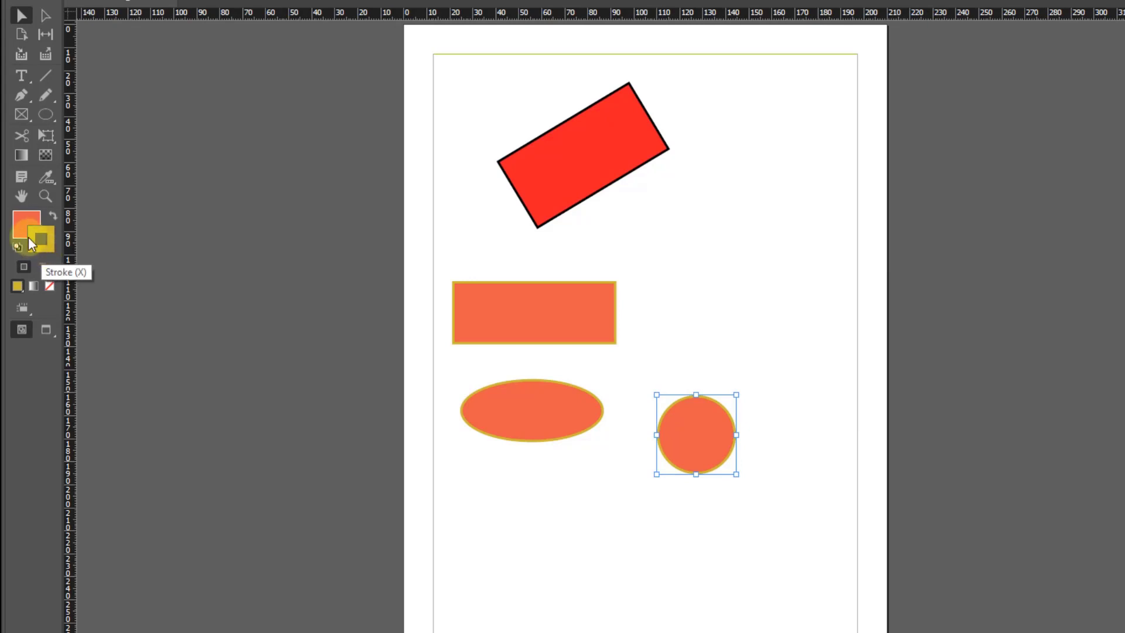
- Set the circle's fill colour to blue 2e88e5 and remove its stroke
double_click(23, 230)
left_click_drag(714, 316, 711, 404)
left_click_drag(667, 358, 667, 336)
left_click(857, 220)
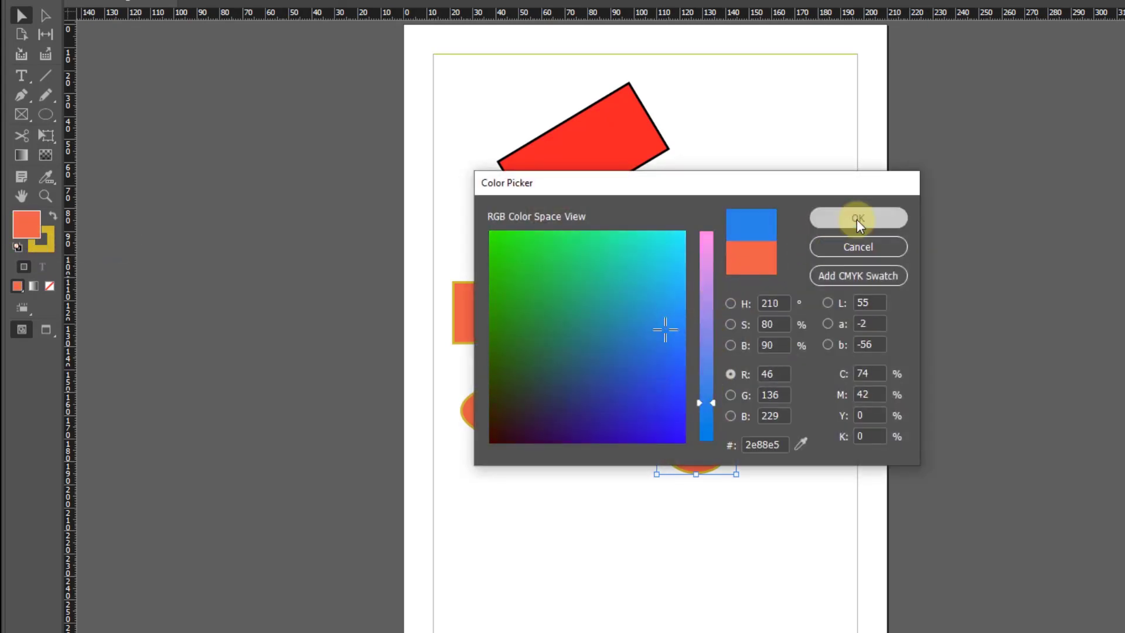
left_click(50, 245)
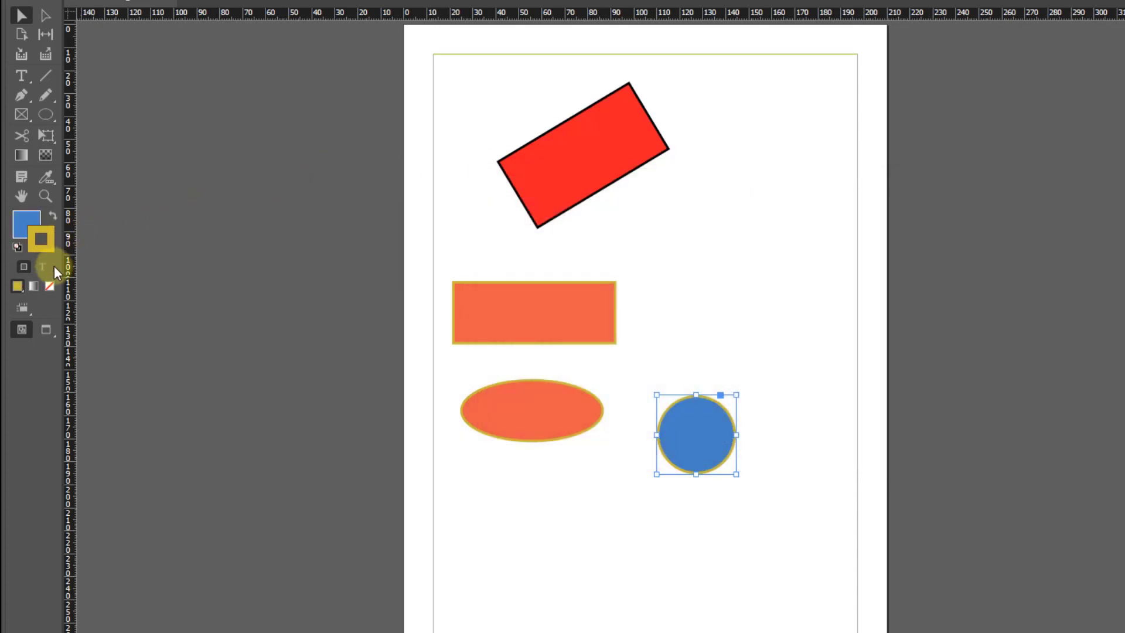
left_click(50, 287)
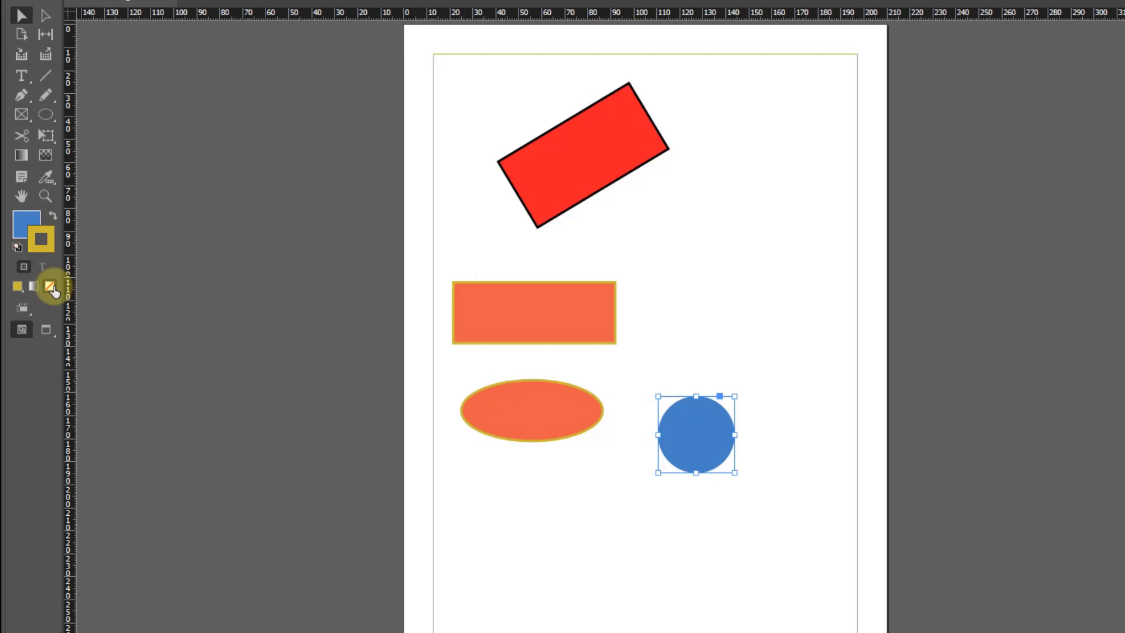
- Remove the strokes from the blue circle and the orange ellipse
left_click(51, 287)
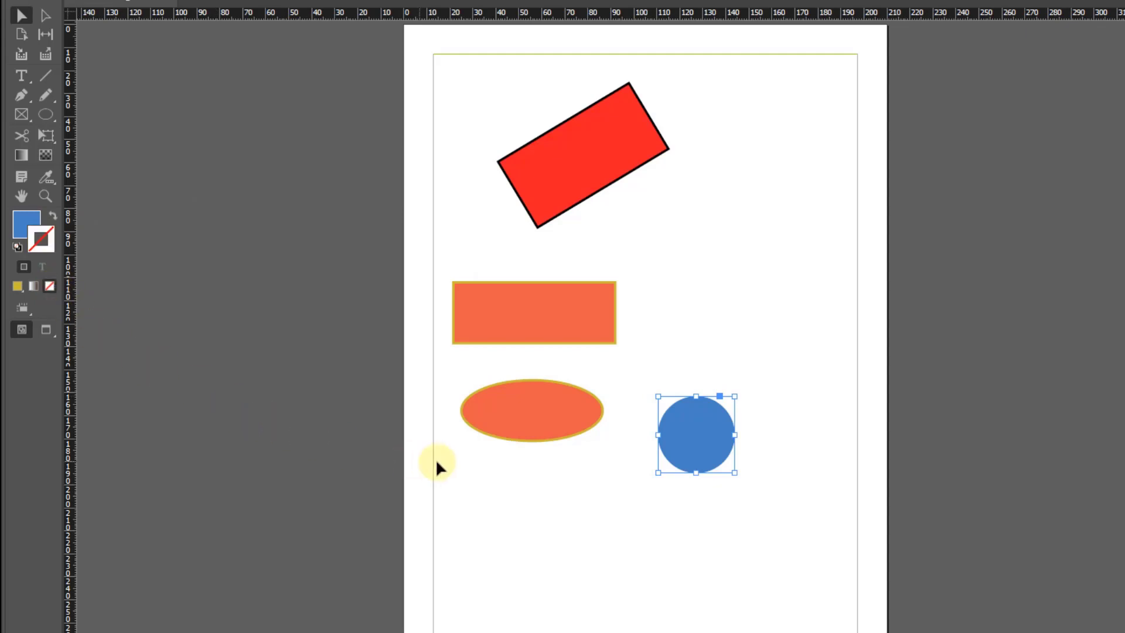
left_click(511, 435)
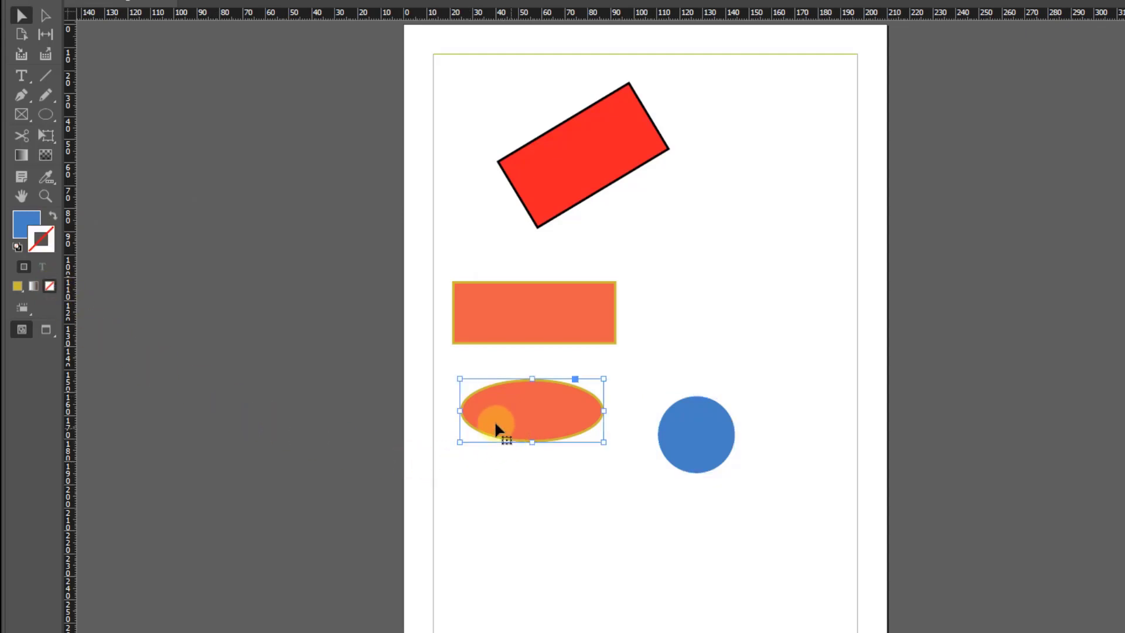
left_click(51, 286)
- Set the ellipse's fill colour to green 33d31e
left_click(25, 223)
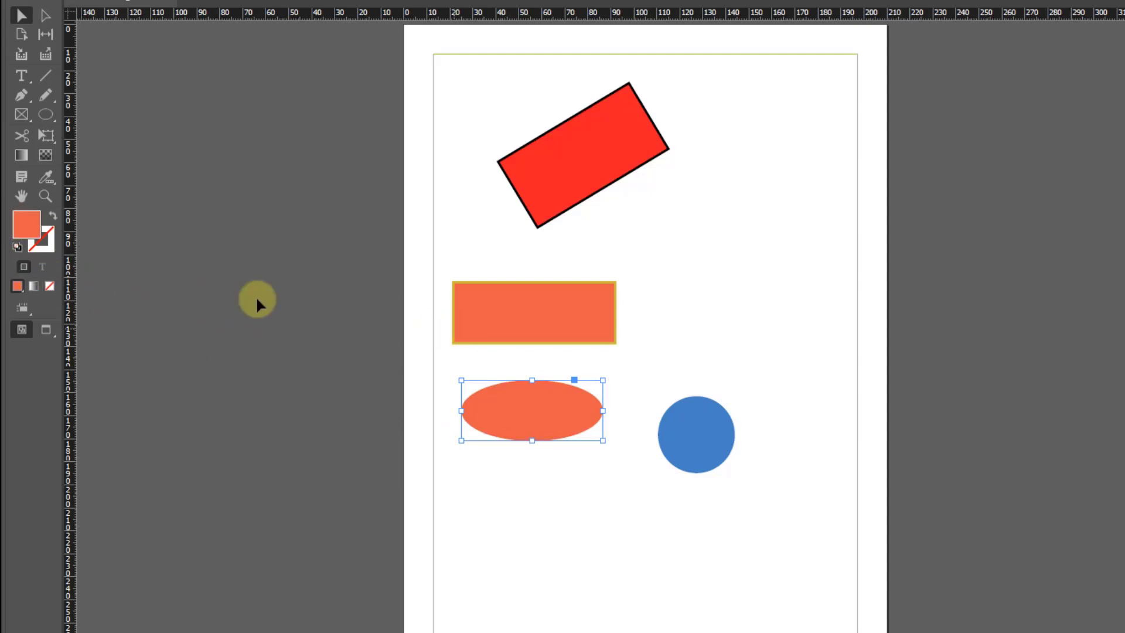
double_click(25, 229)
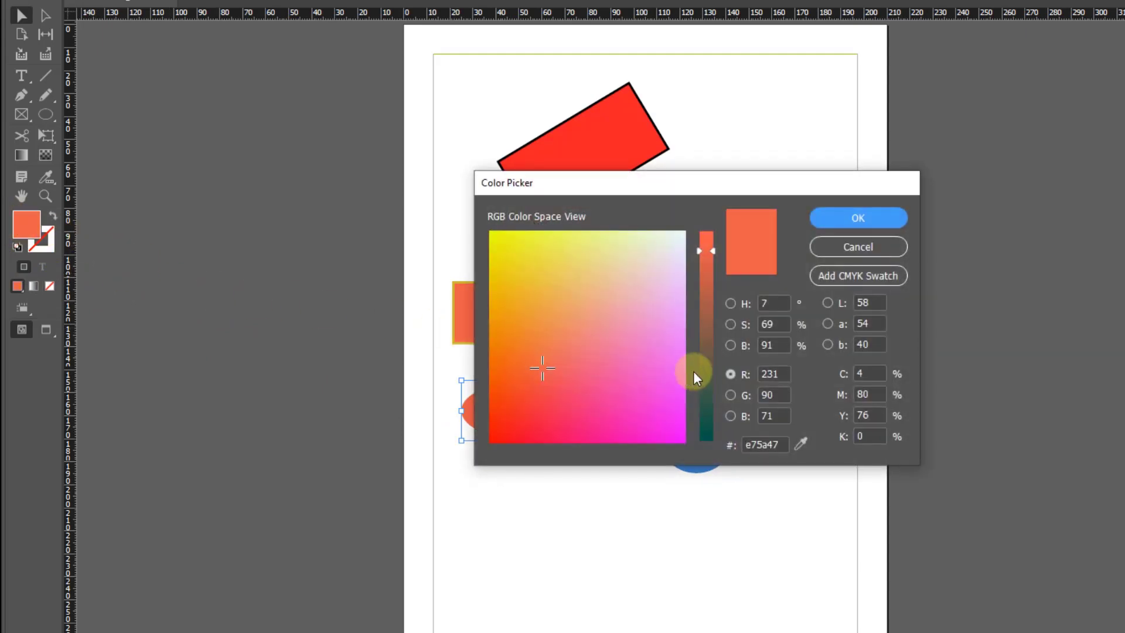
left_click_drag(705, 364, 706, 399)
left_click_drag(528, 293, 512, 267)
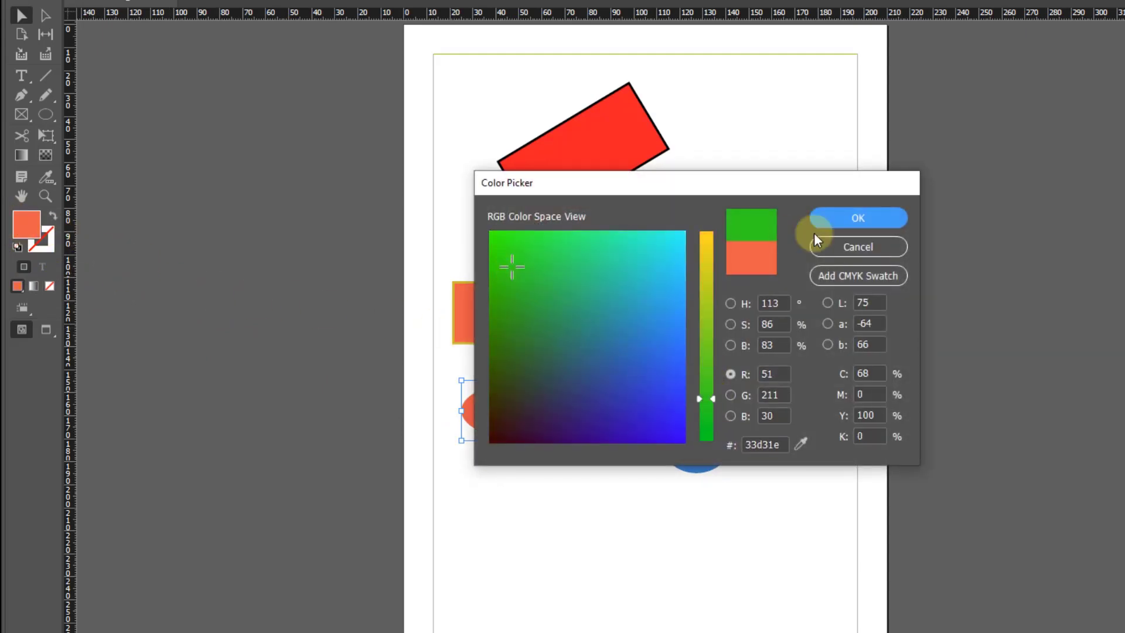
left_click(865, 218)
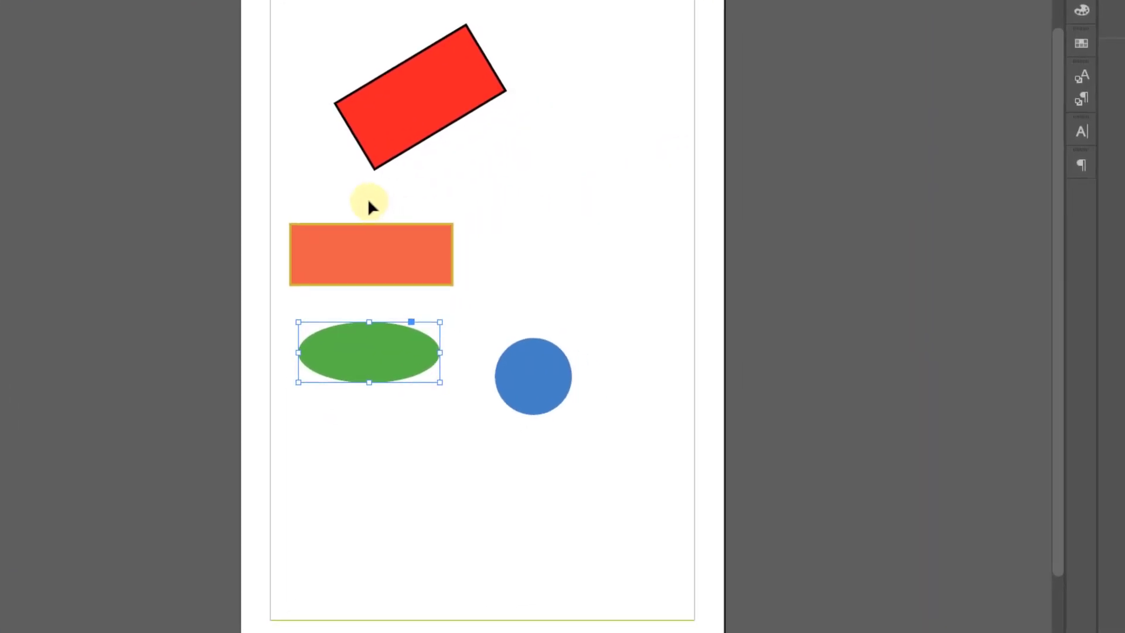
- Duplicate the blue circle diagonally down and to the right, at about X 169.7 mm, Y 202.7 mm, and deselect it
left_click(367, 201)
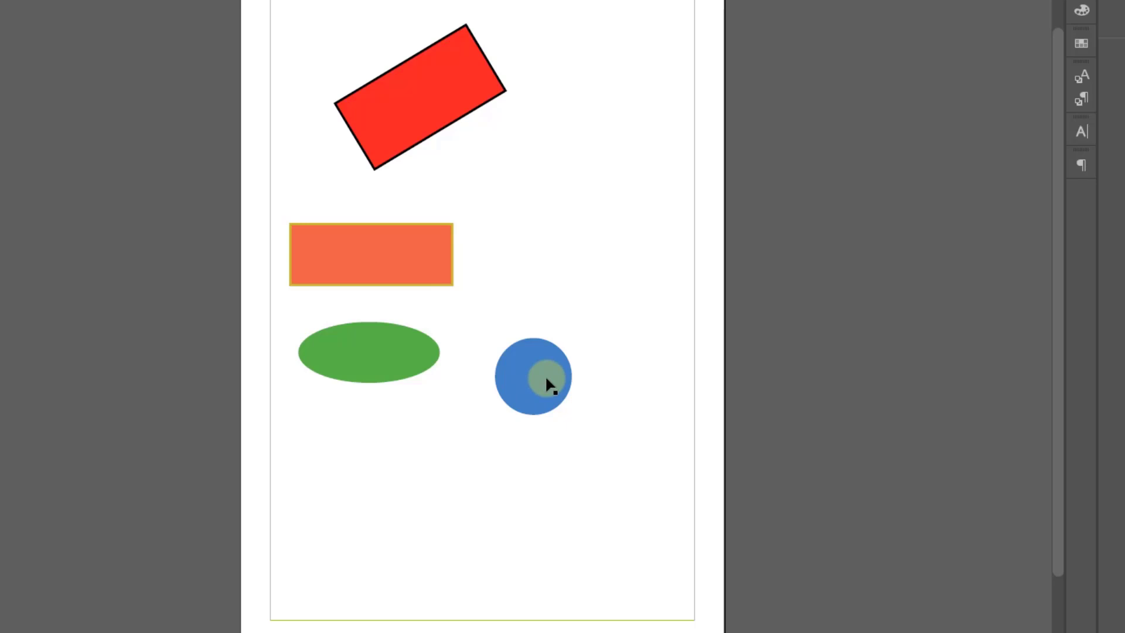
left_click_drag(547, 379, 646, 436)
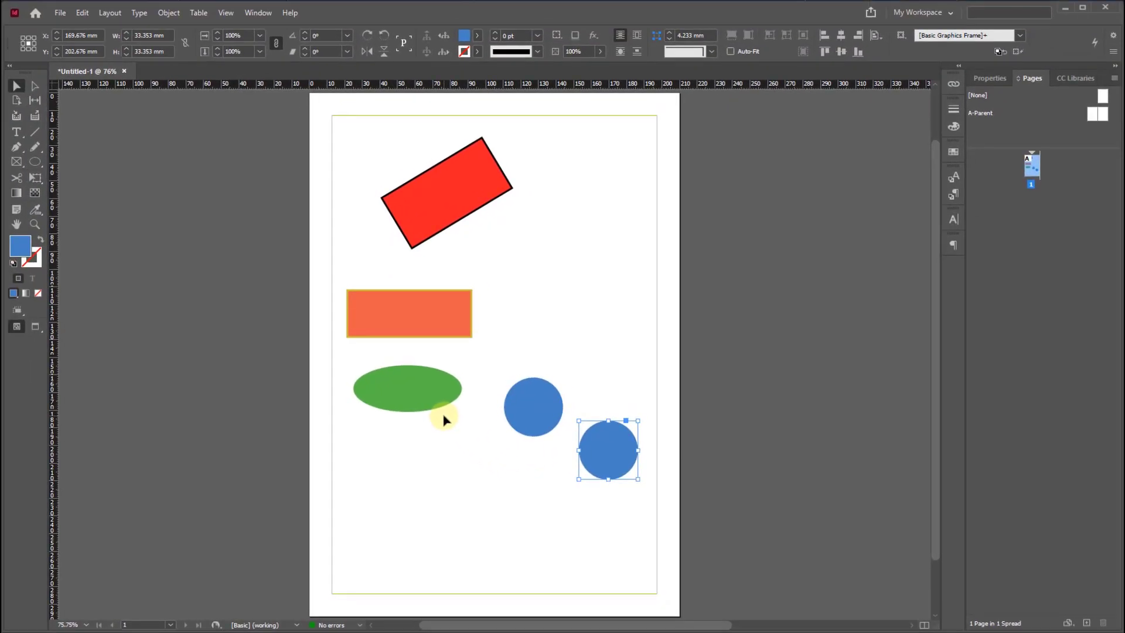
left_click(444, 419)
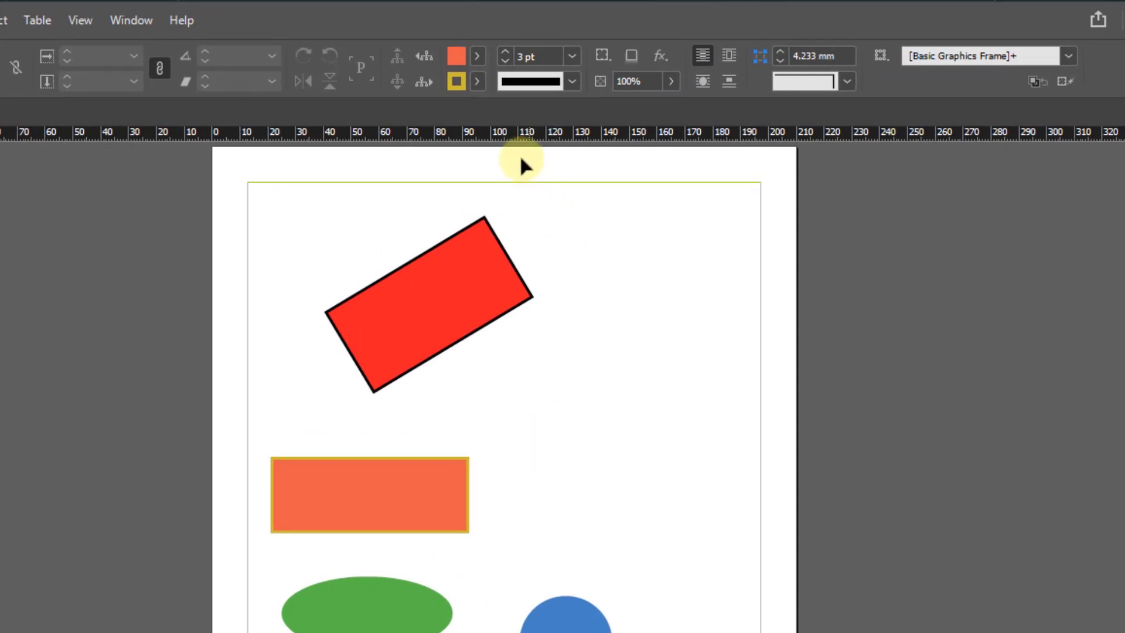
- Set the vertical ruler's units to inches, leaving the horizontal ruler in millimetres
right_click(513, 137)
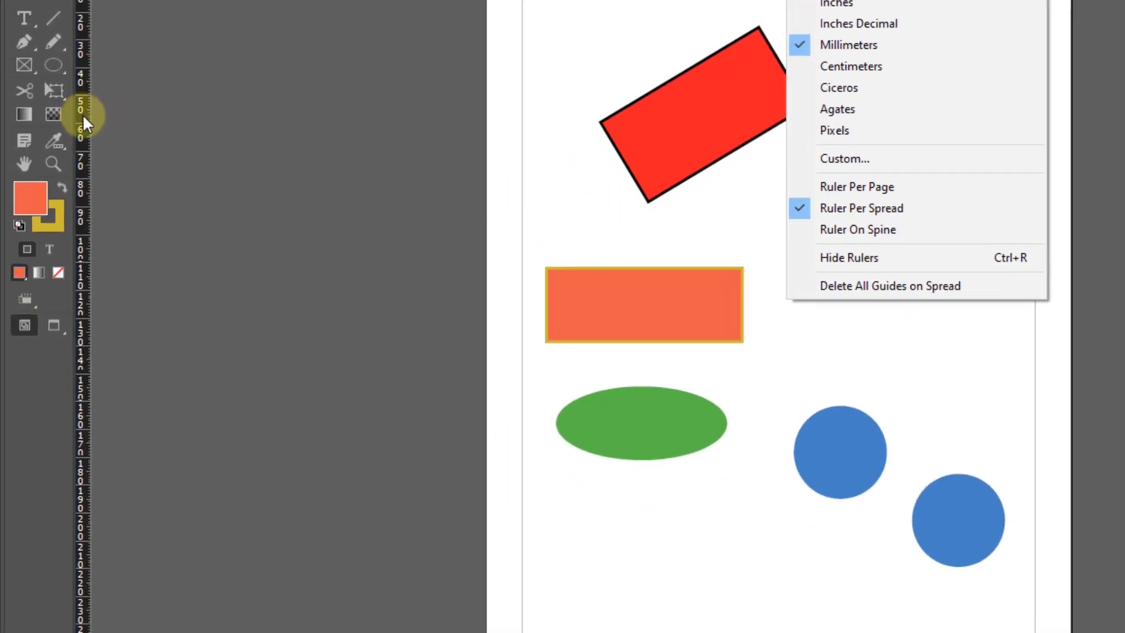
right_click(83, 115)
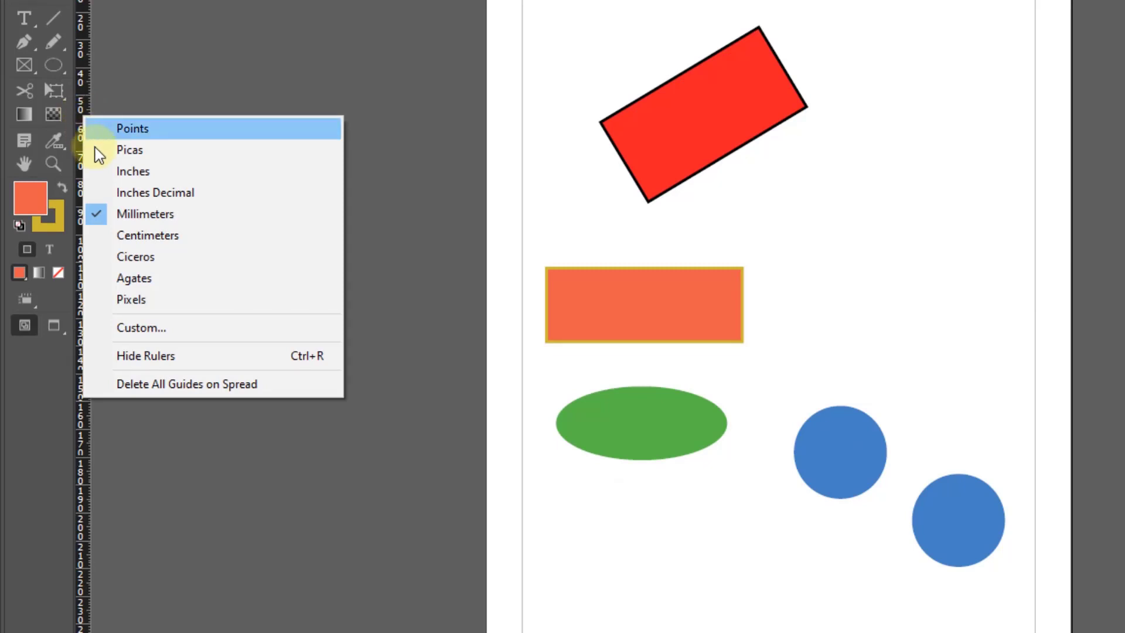
left_click(107, 170)
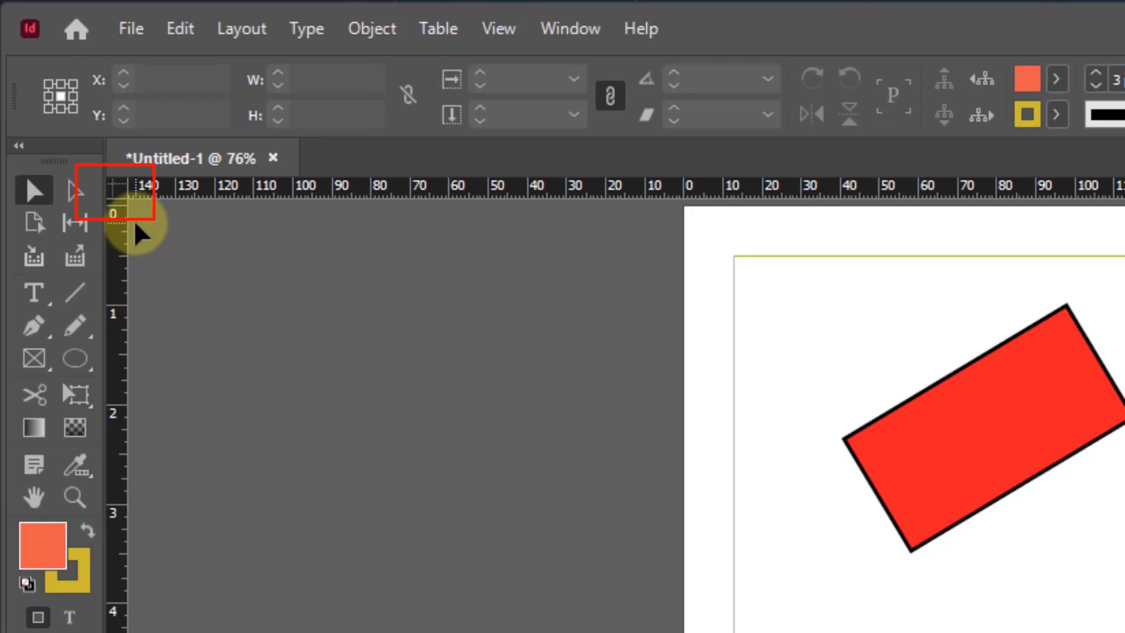
- Set both rulers' units to centimetres from the rulers' origin corner
right_click(121, 195)
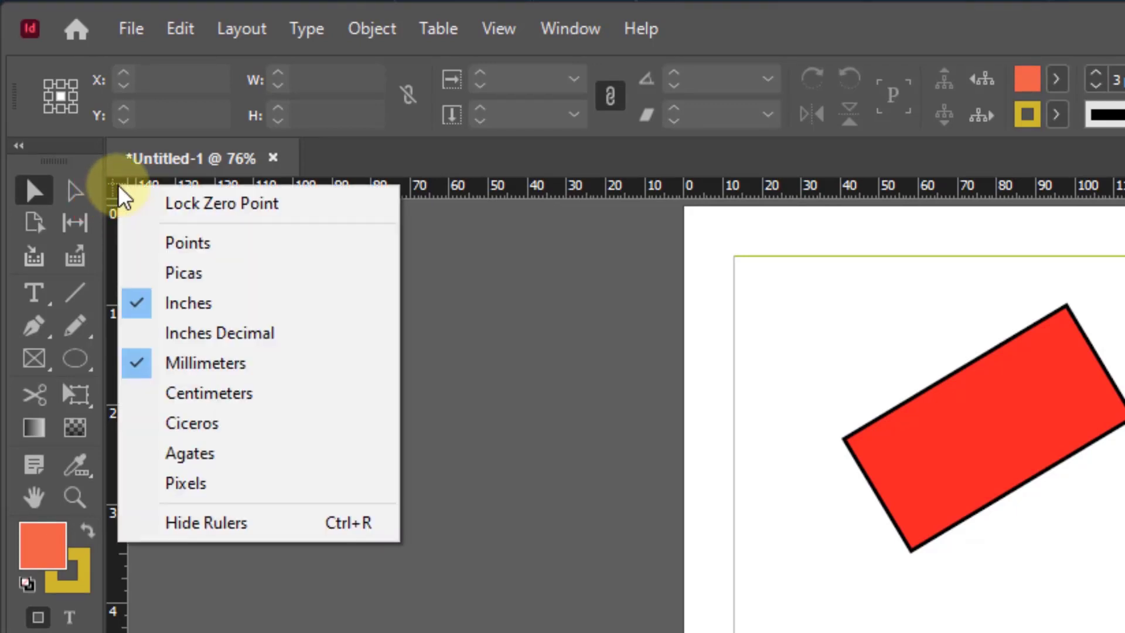
left_click(171, 401)
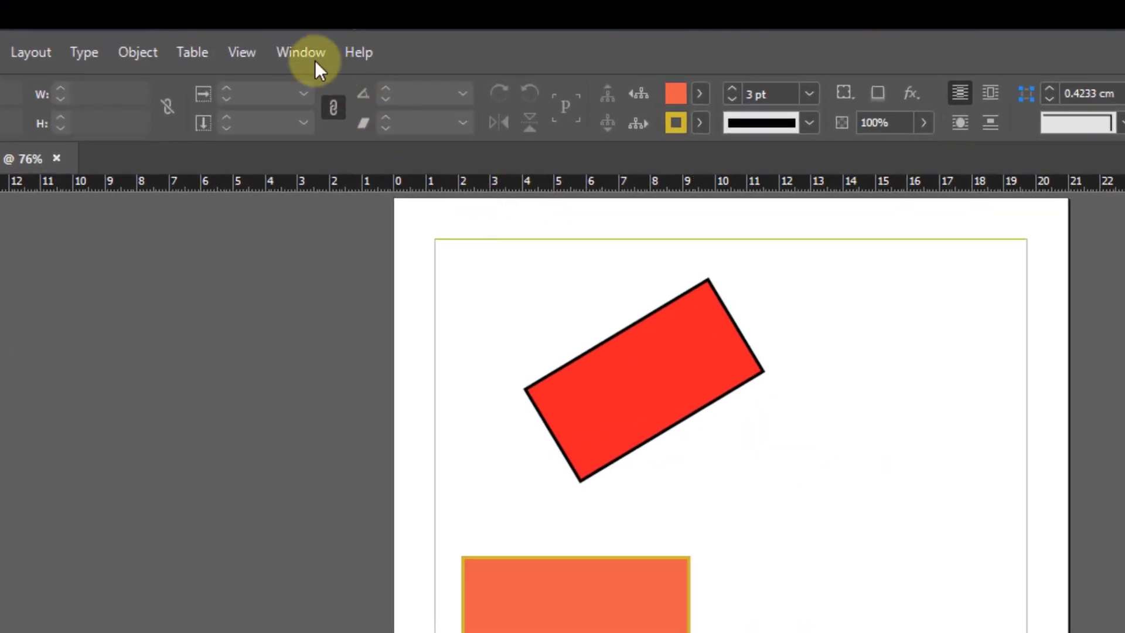
- Show the Layers panel for the document
left_click(311, 55)
mouse_move(342, 215)
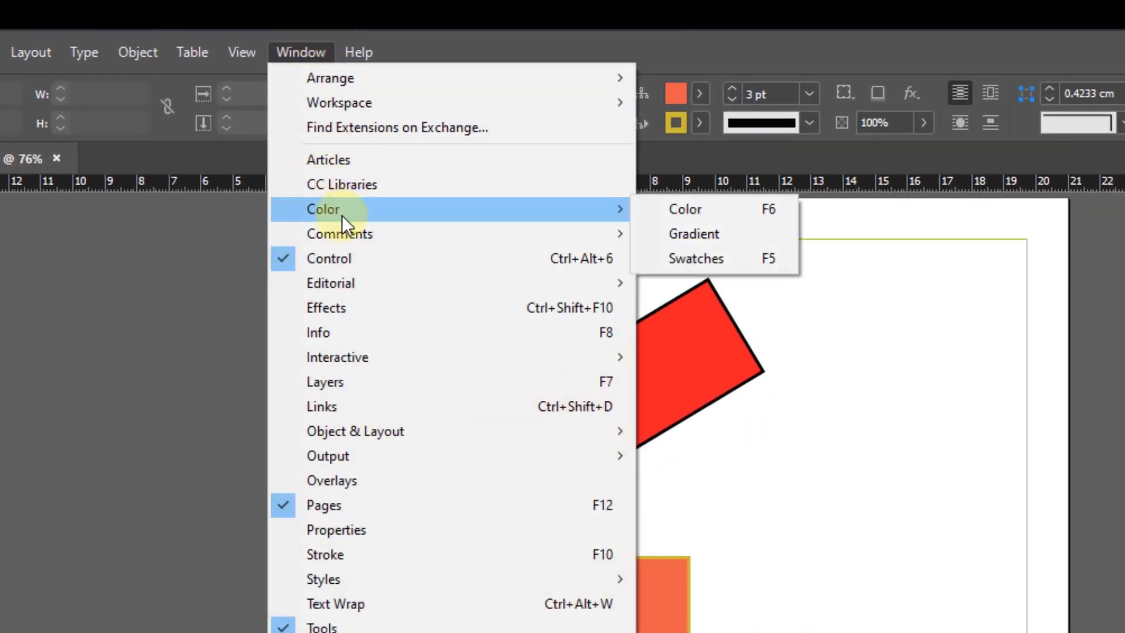
left_click(381, 380)
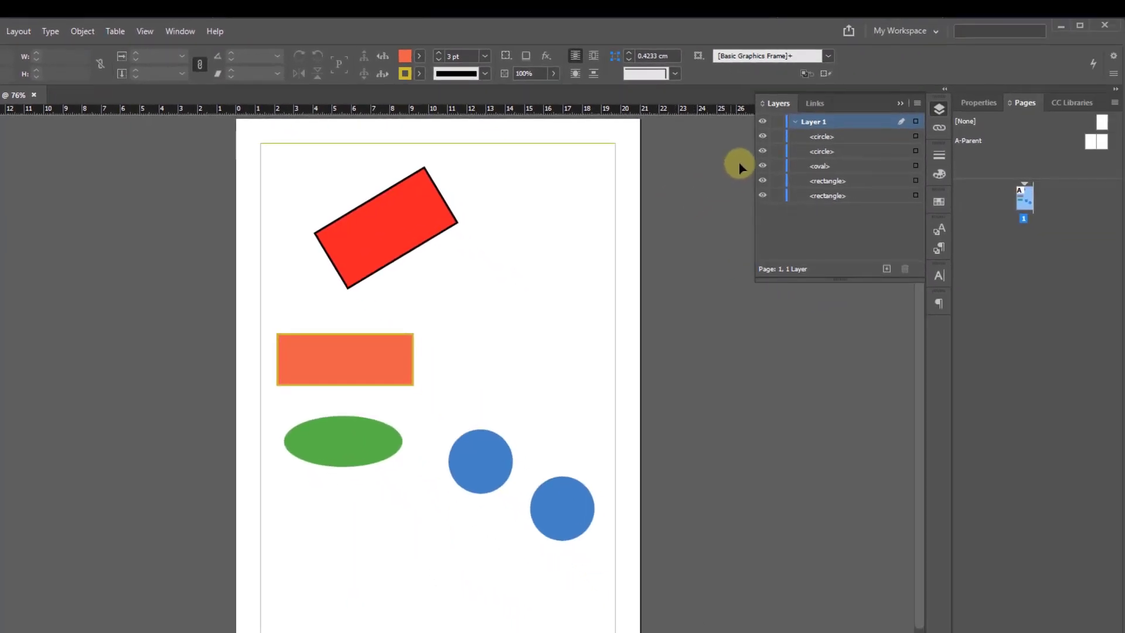
- Collapse and re-expand Layer 1, and toggle the topmost circle's visibility off and back on
left_click(795, 122)
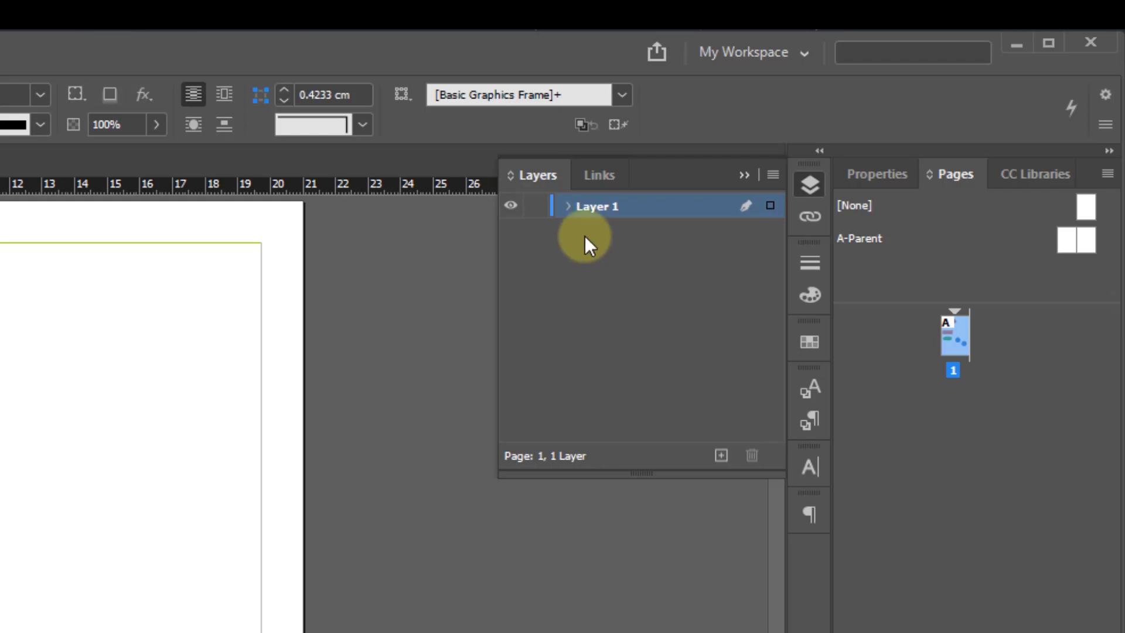
left_click(569, 206)
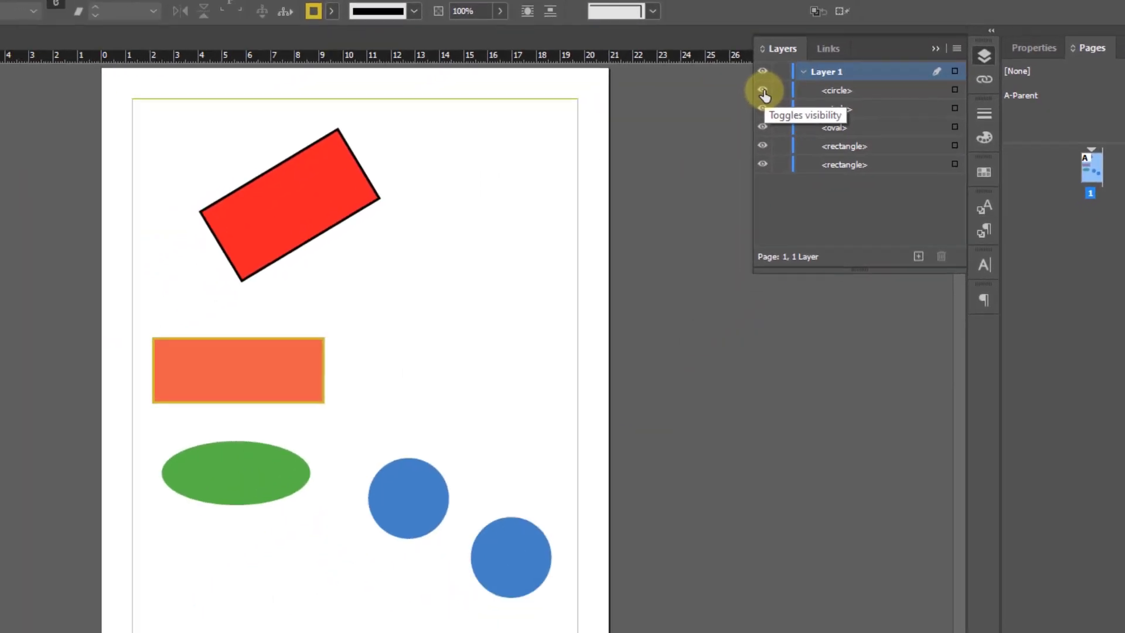
left_click(512, 232)
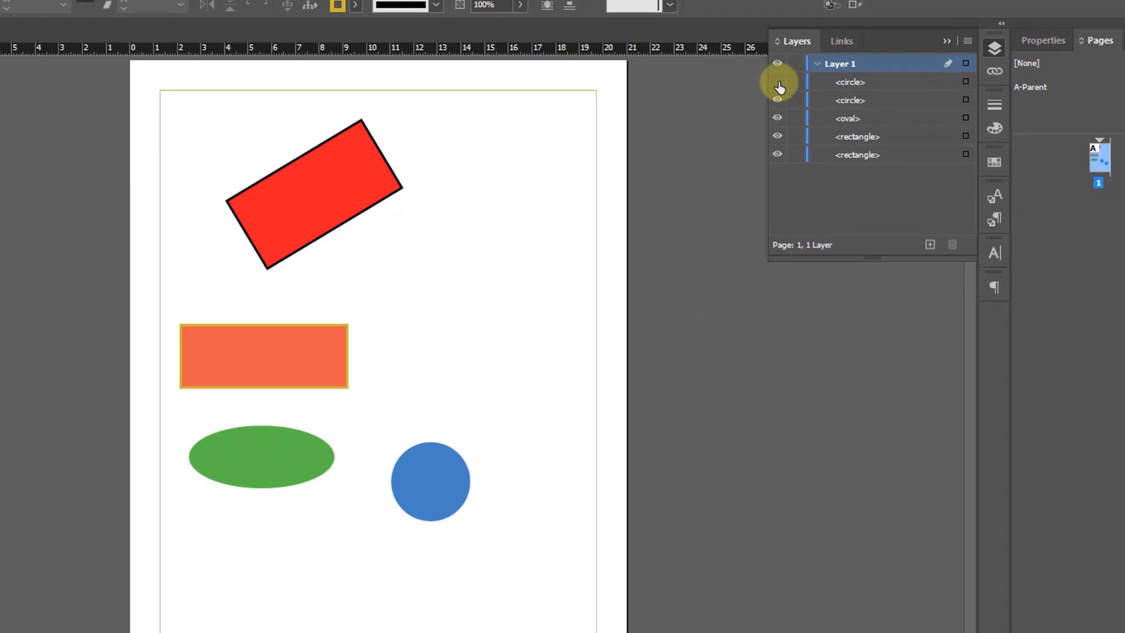
left_click(779, 82)
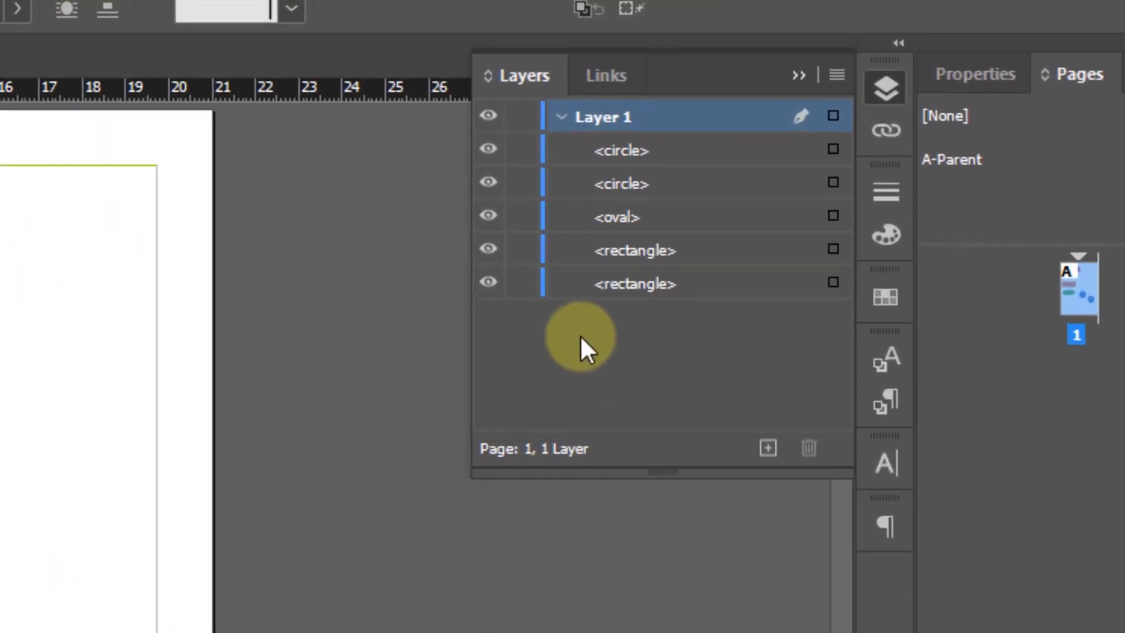
- Rename the lowest rectangle object in Layer 1 as "Red Rectangle"
left_click(616, 287)
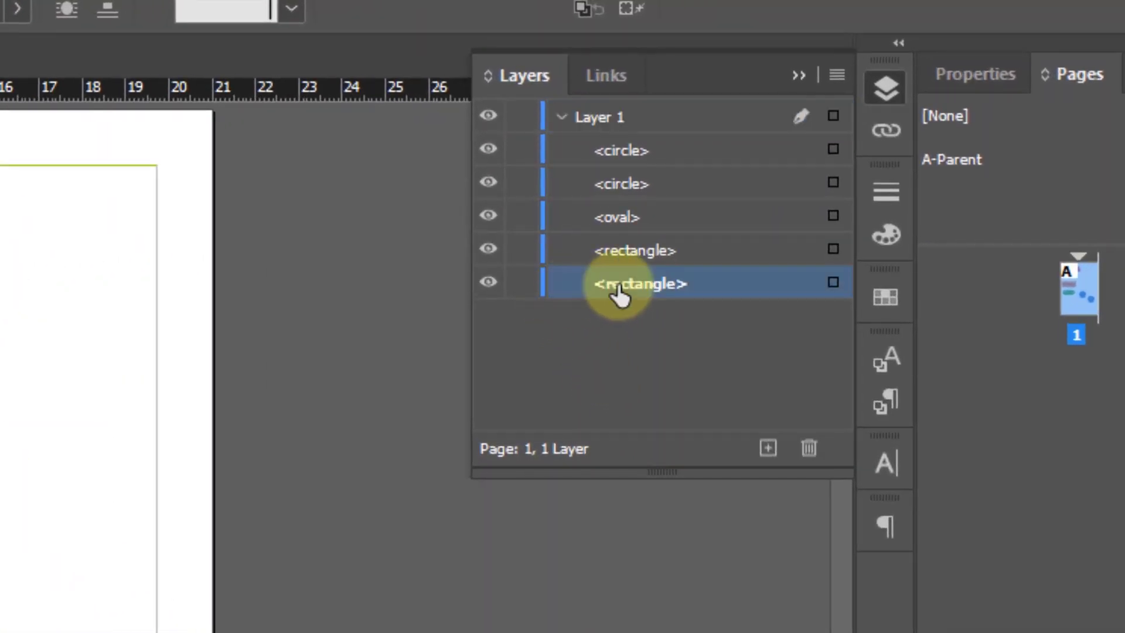
left_click(644, 293)
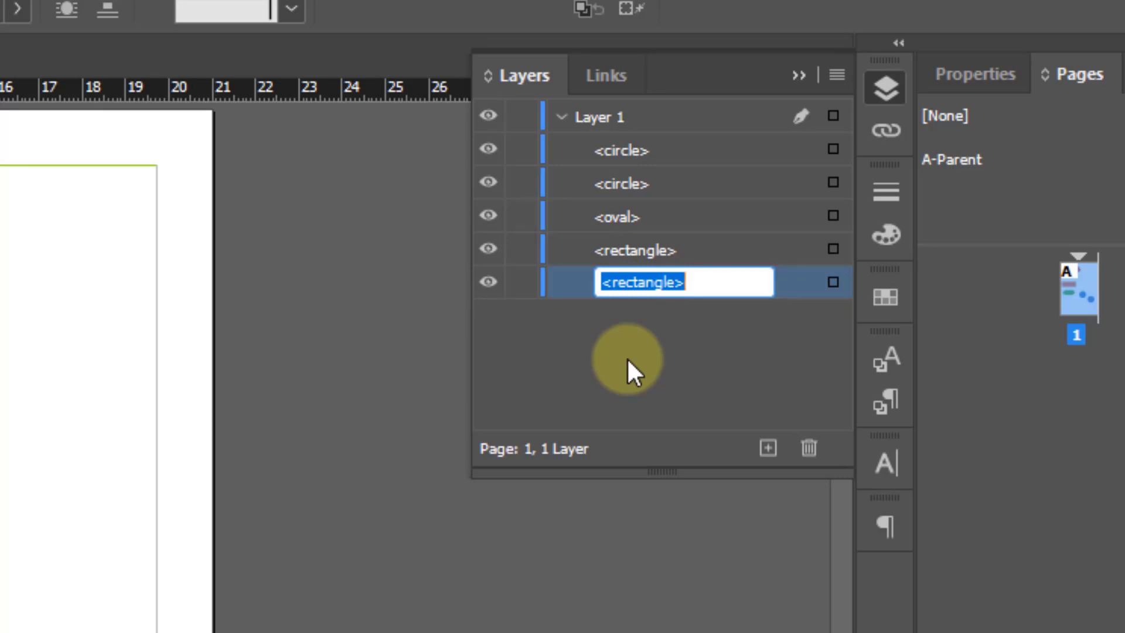
type("Red ")
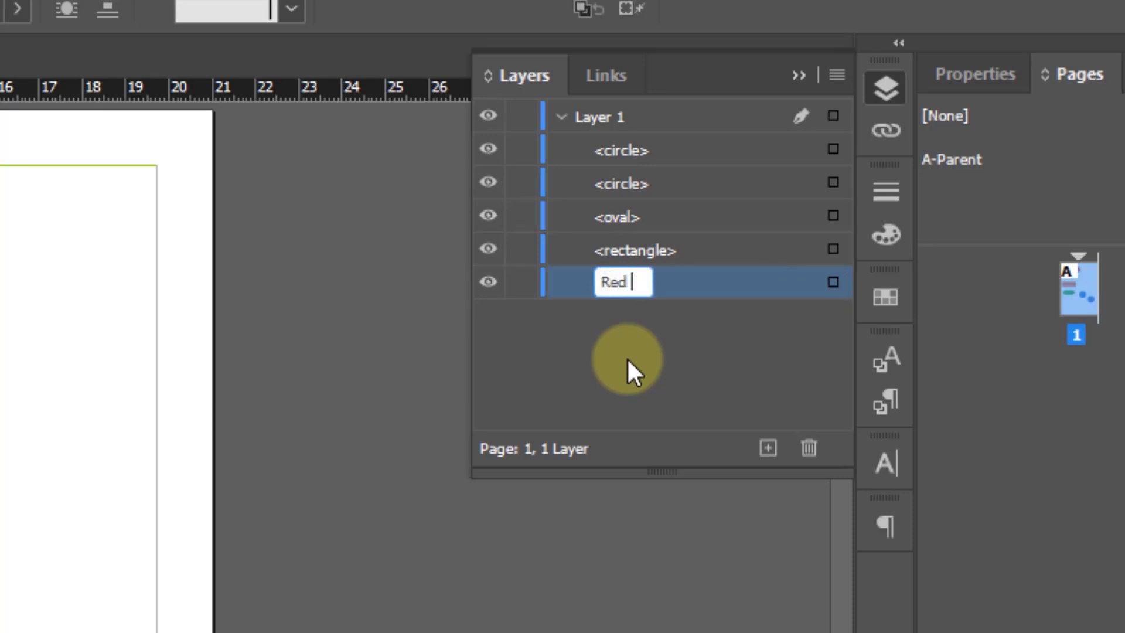
type("Rectan")
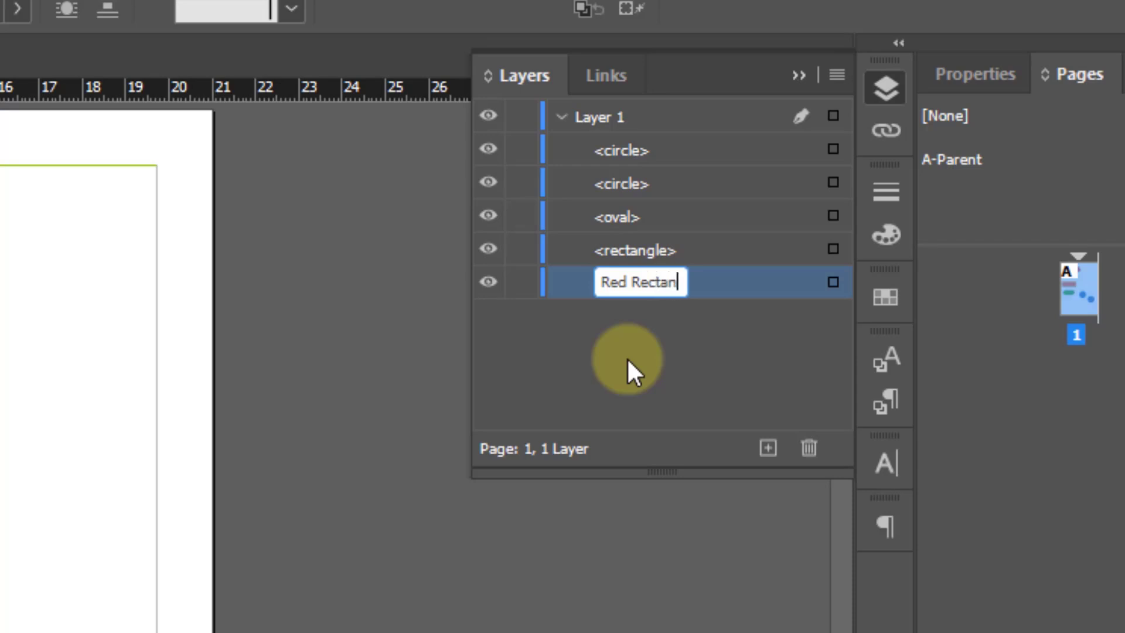
type("gle")
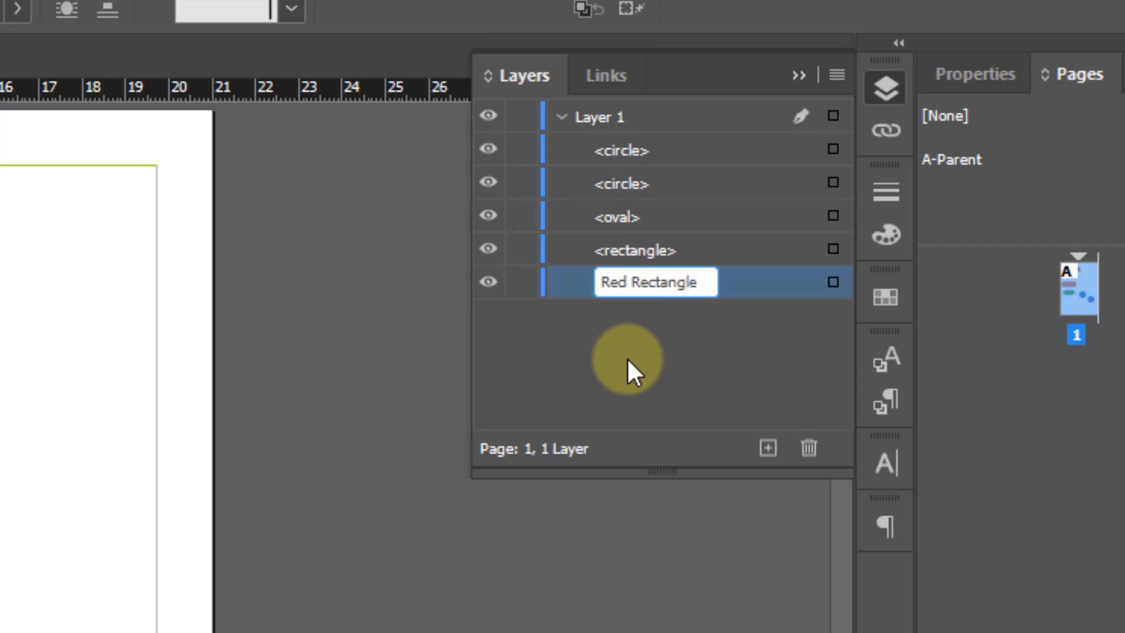
left_click(628, 358)
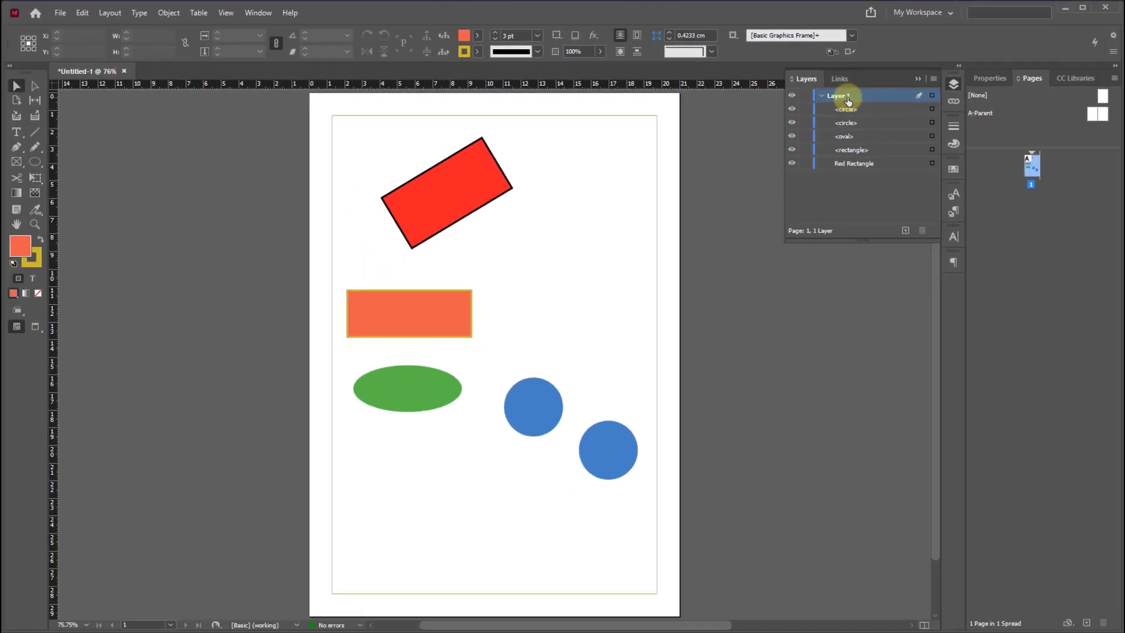
- Rename Layer 1 as "Shapes Layer" and set its layer colour to Red
double_click(632, 120)
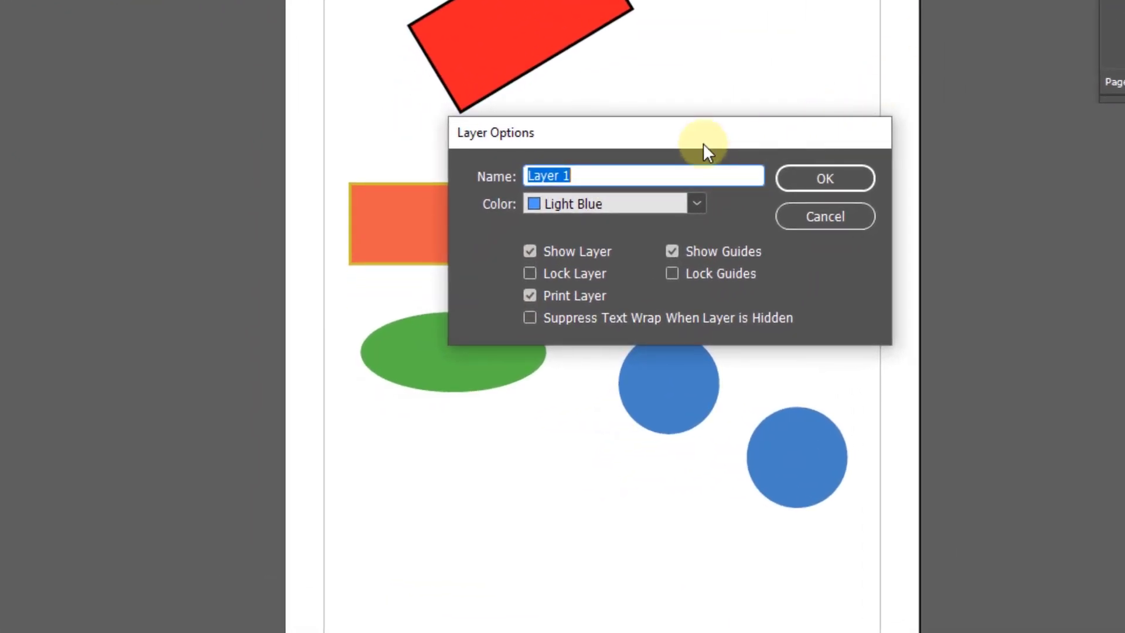
type("Shapes ")
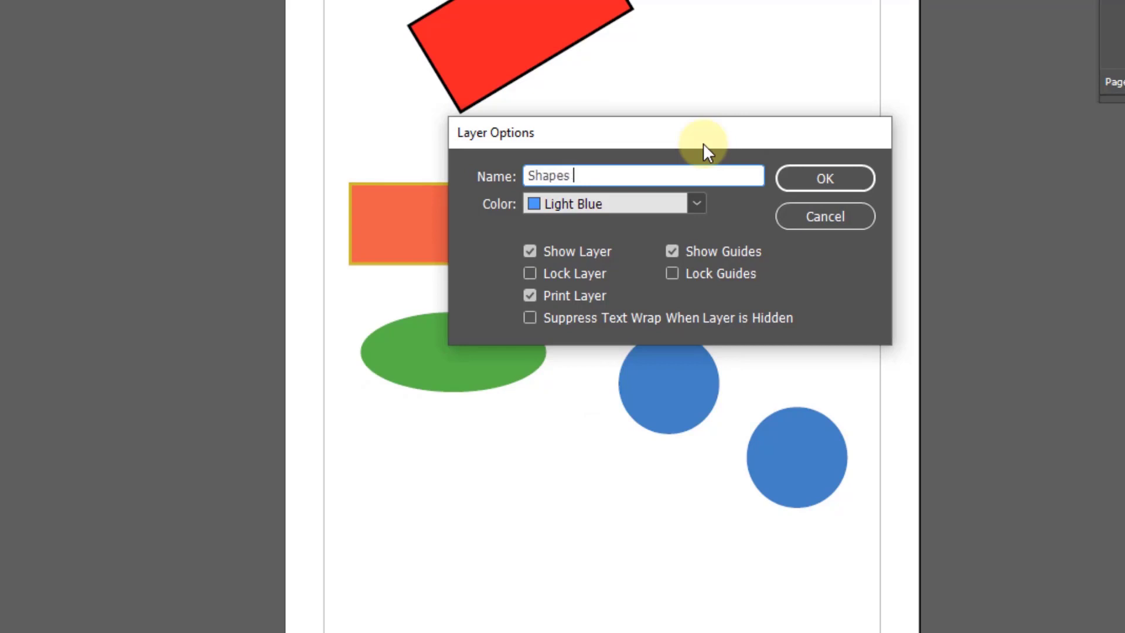
type("Layer")
left_click(697, 204)
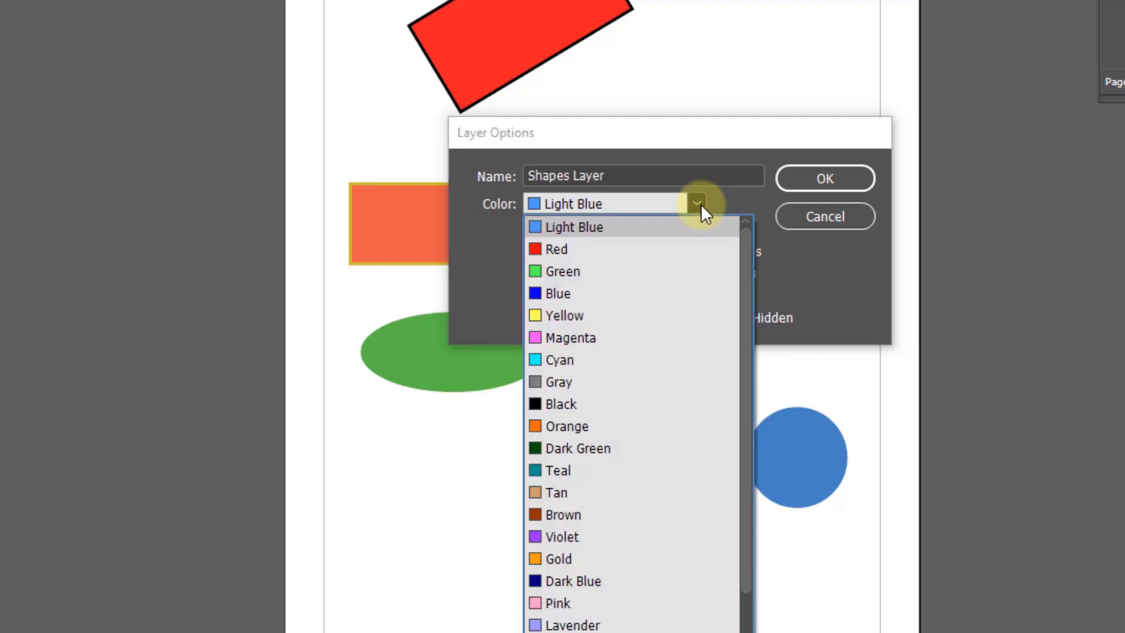
left_click(691, 249)
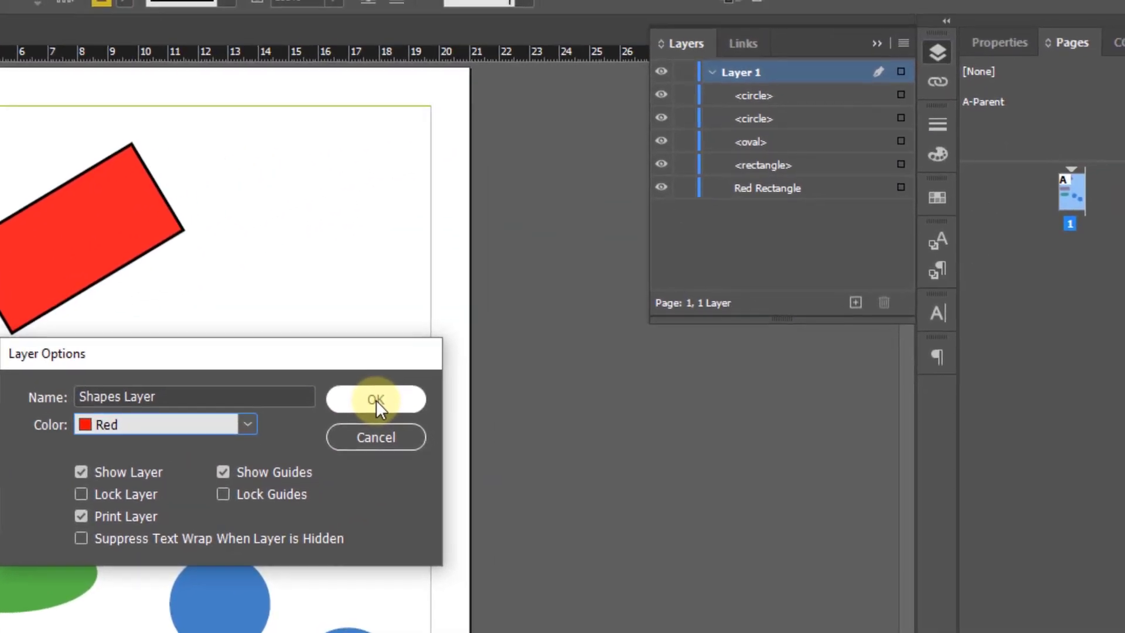
left_click(375, 399)
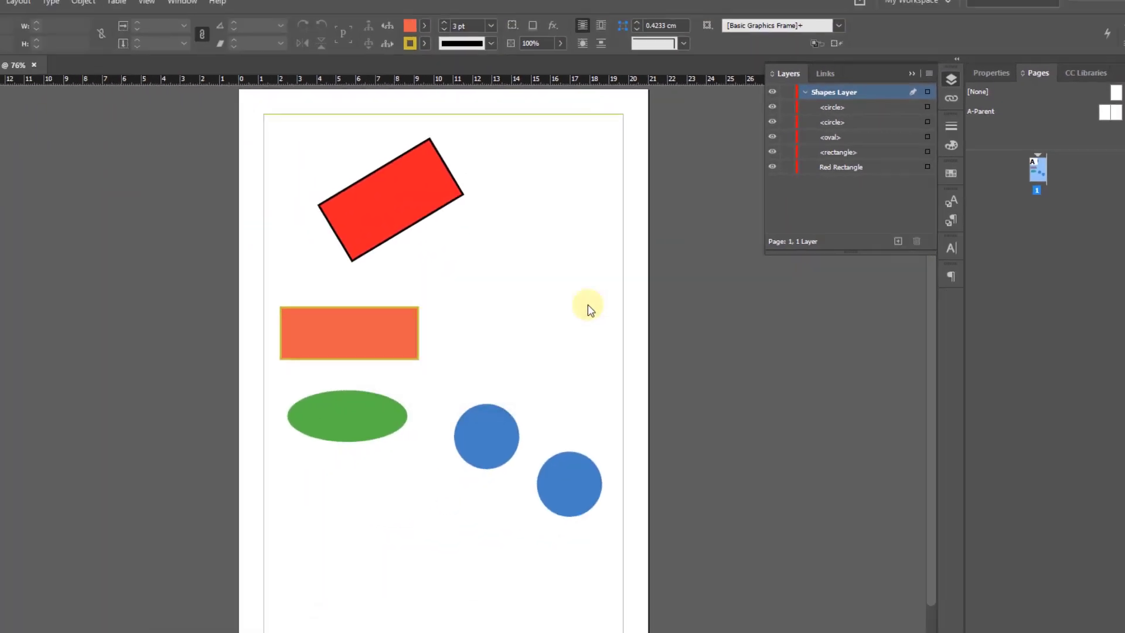